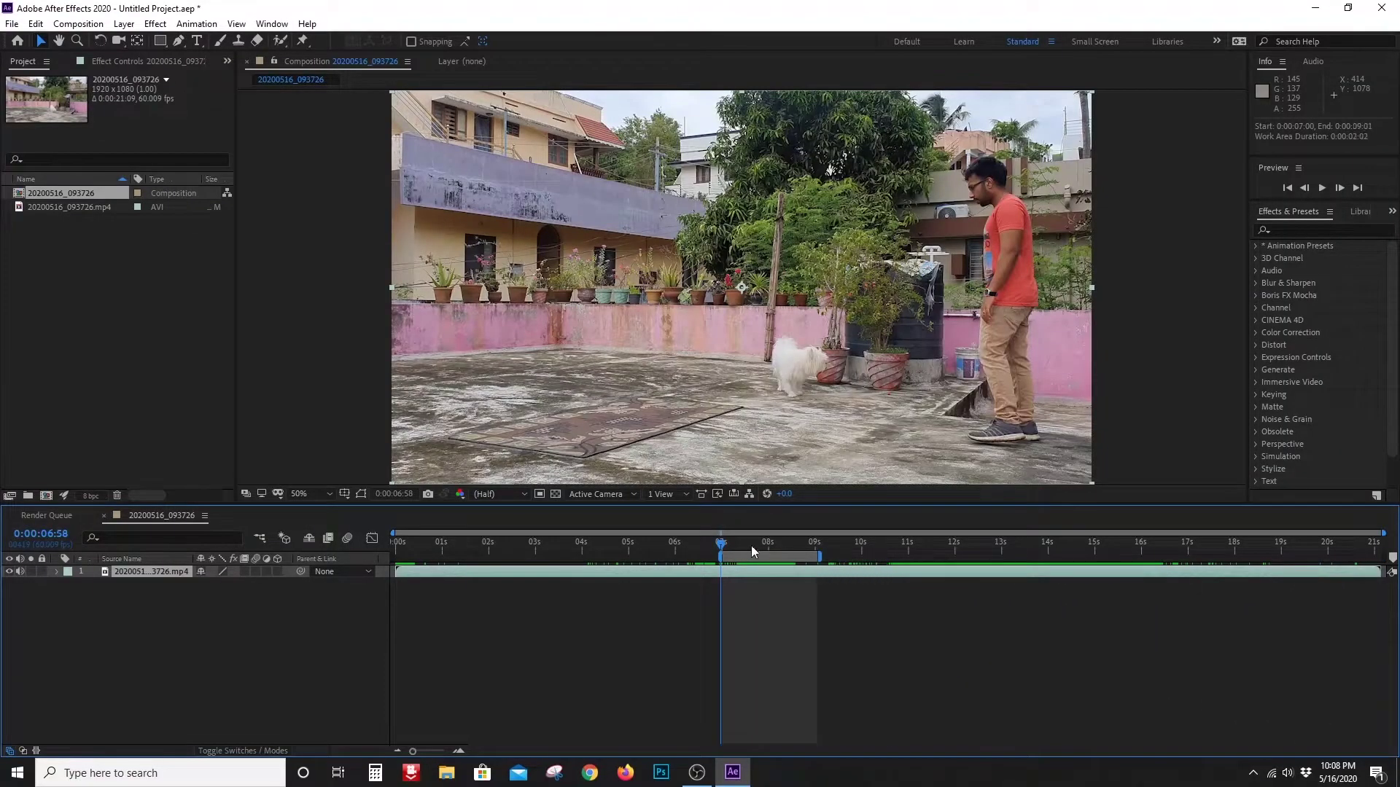
- Extend the work area's end to about 0:00:10:46 and trim the composition to the work area
drag(721, 548, 900, 557)
drag(815, 548, 898, 556)
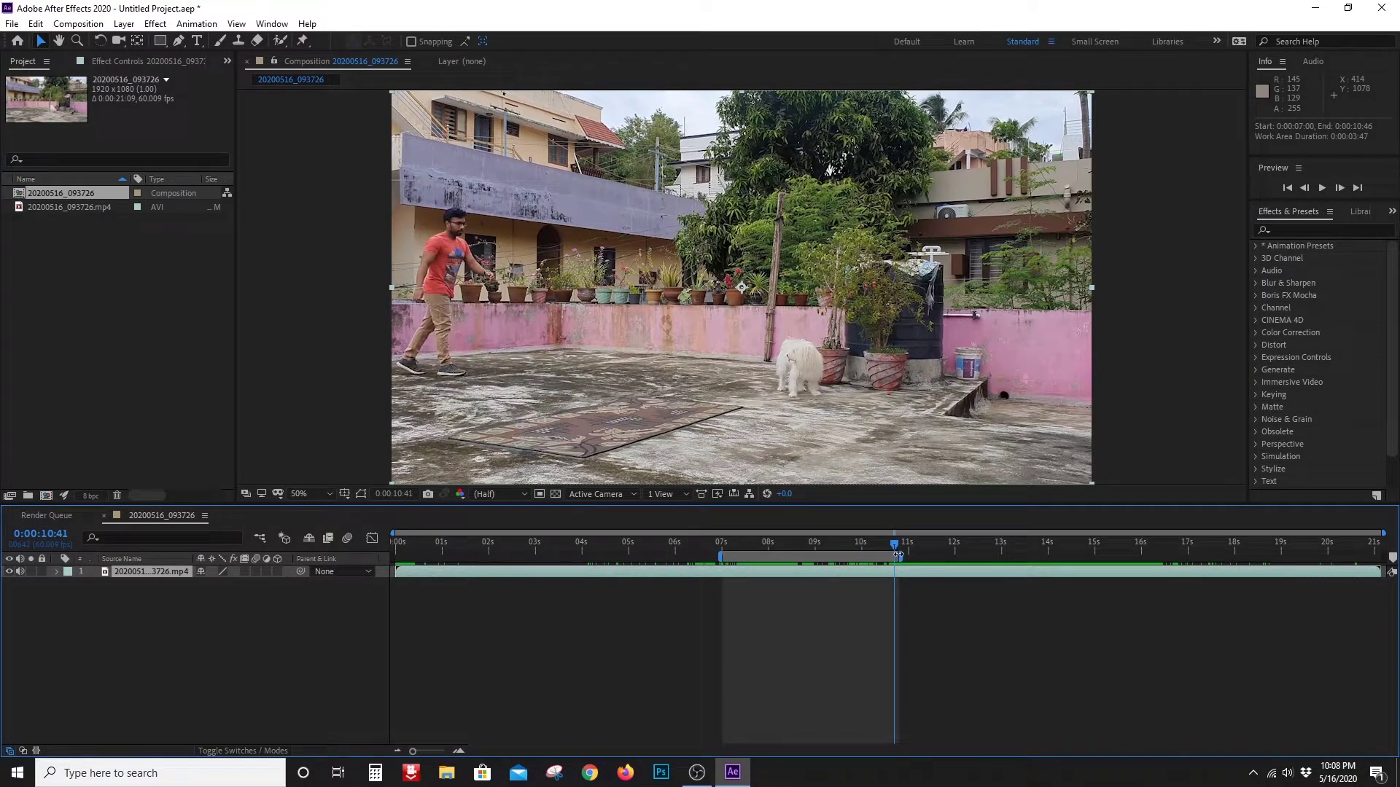
right_click(885, 556)
click(958, 598)
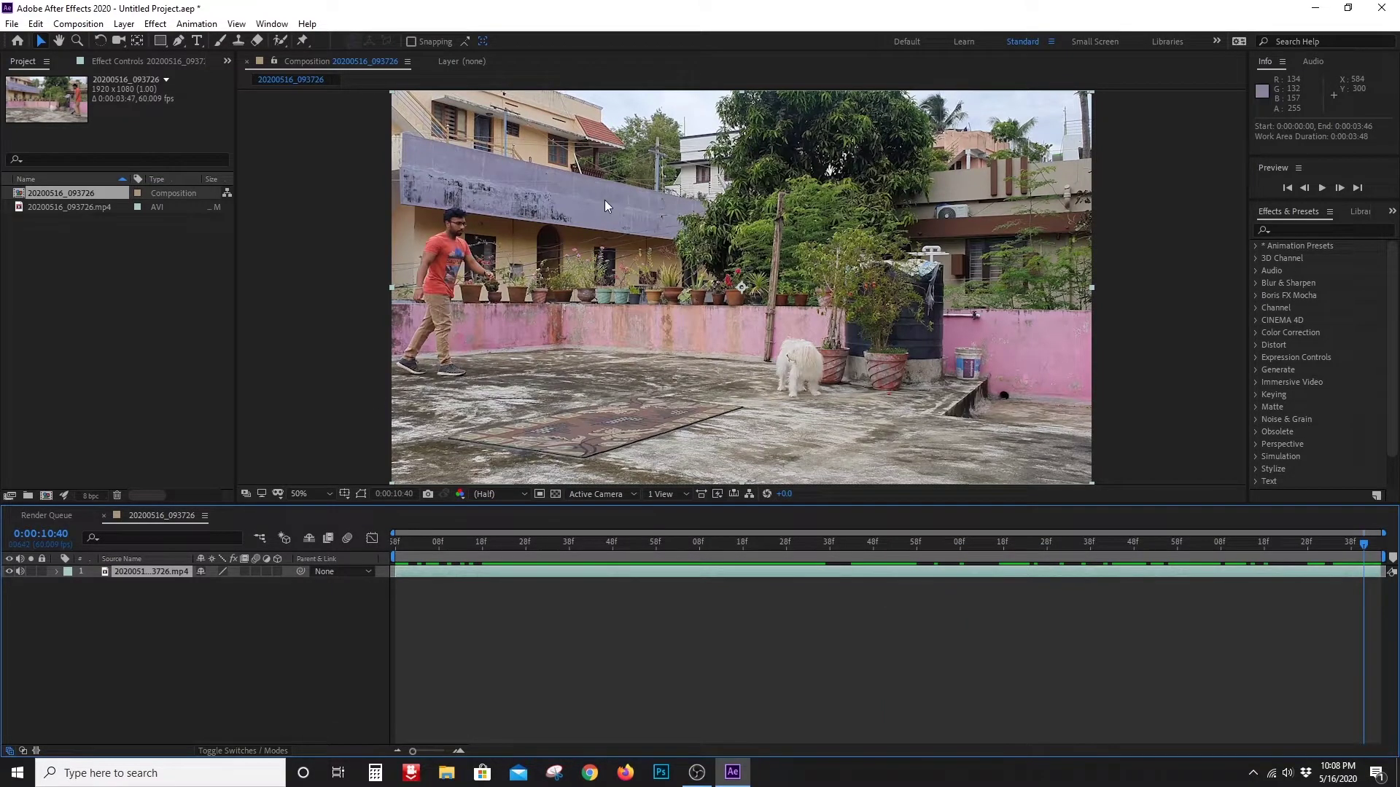
- Duplicate the video layer three times
drag(1374, 552, 467, 608)
click(229, 714)
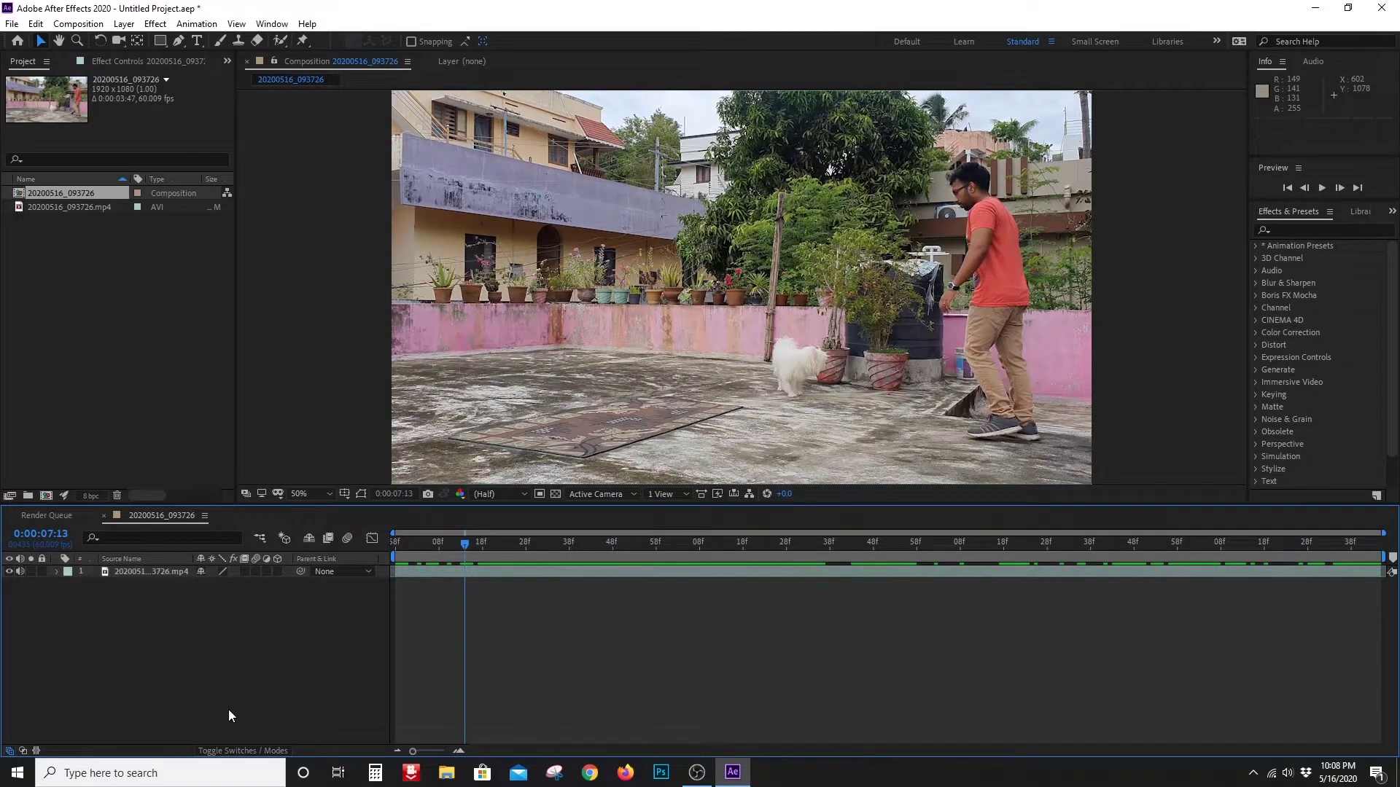
click(182, 573)
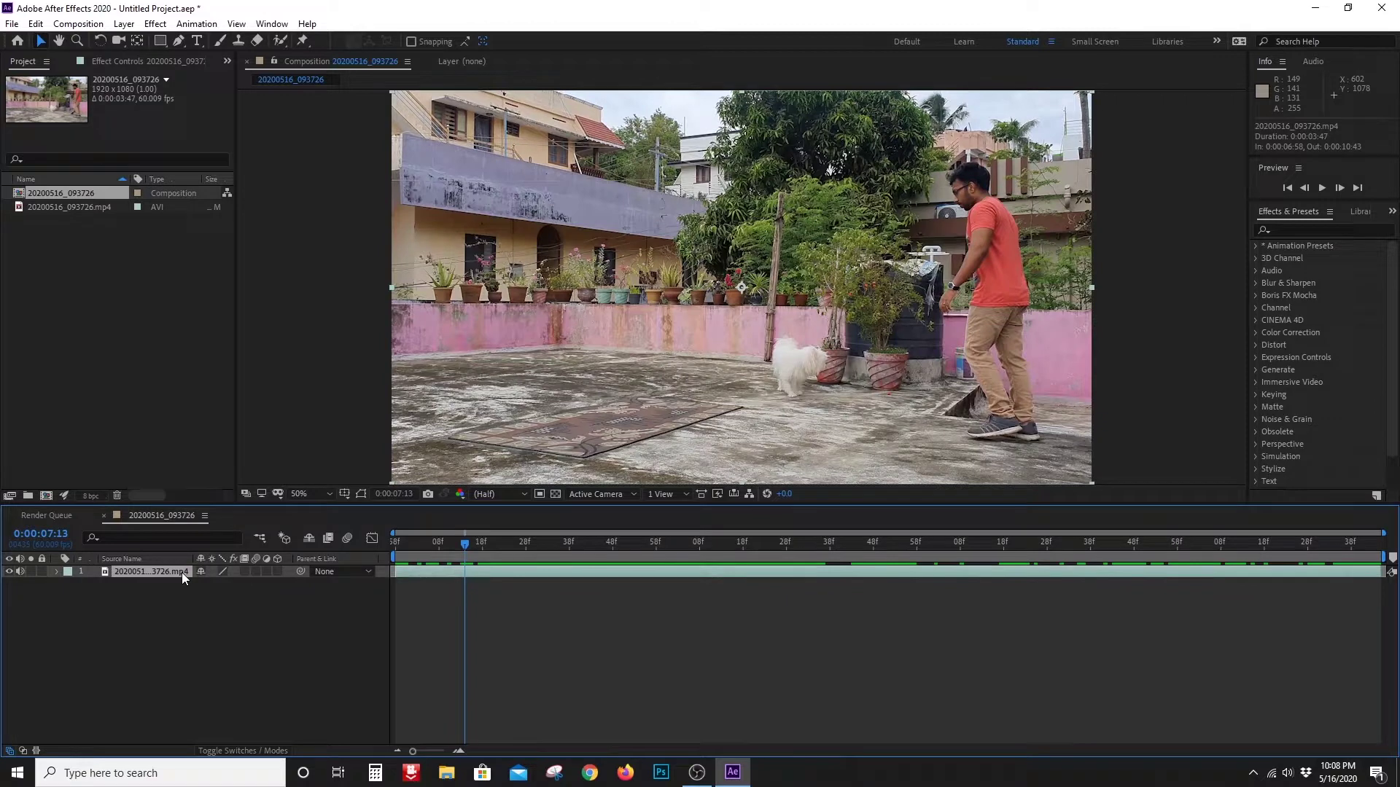
key(ctrl+d)
key(ctrl+d)
key(ctrl+d)
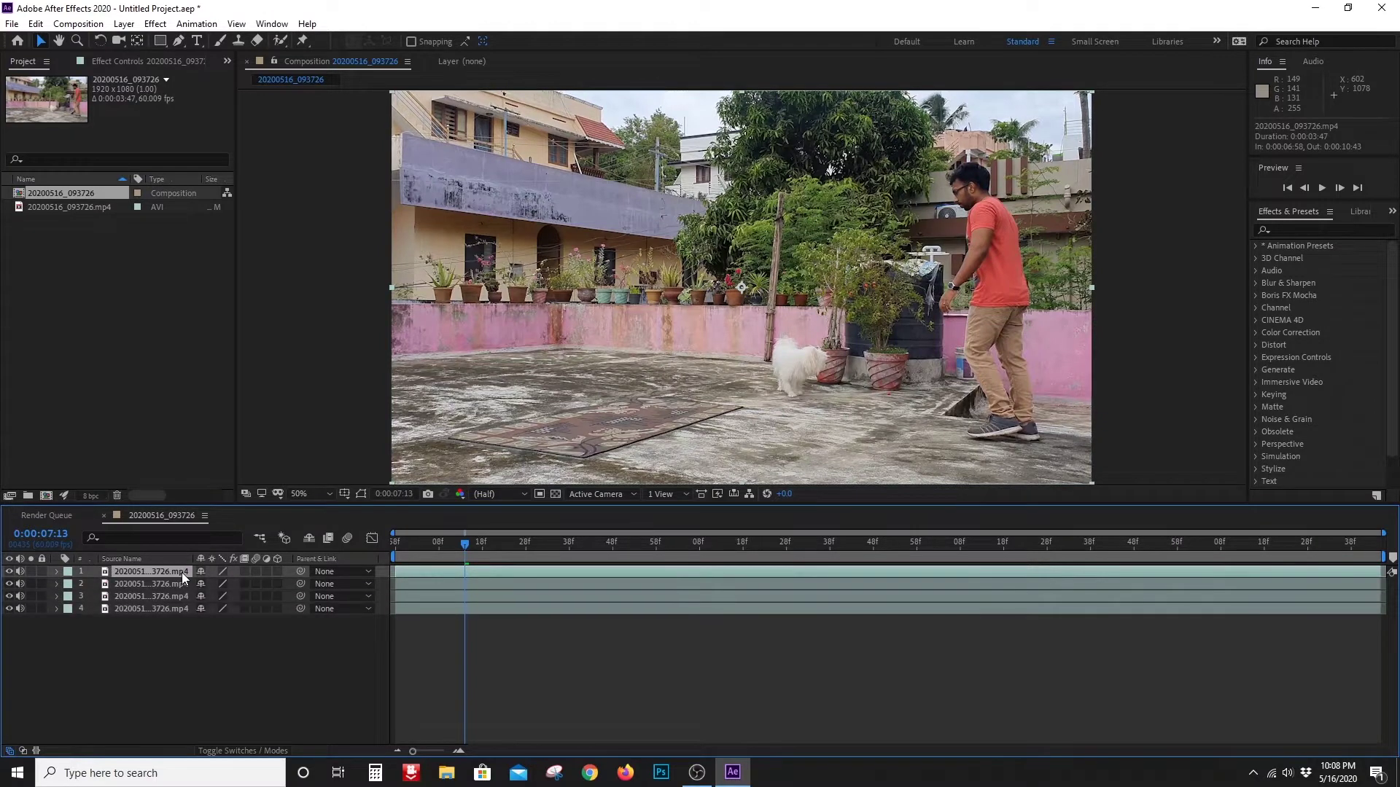
- Scrub through the clip and rename the top three layers 1, 2 and 3
drag(461, 541, 369, 548)
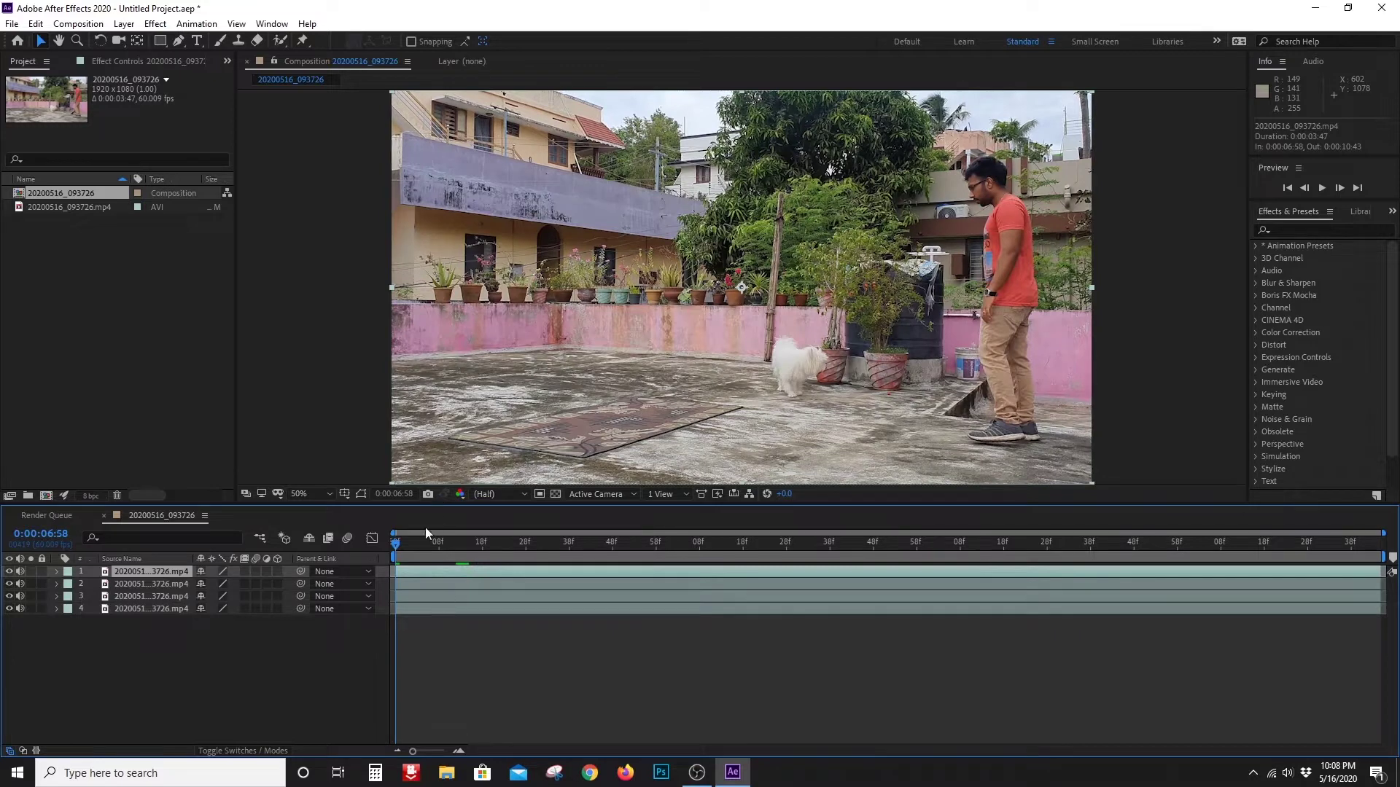
drag(396, 540, 875, 550)
drag(873, 547, 799, 547)
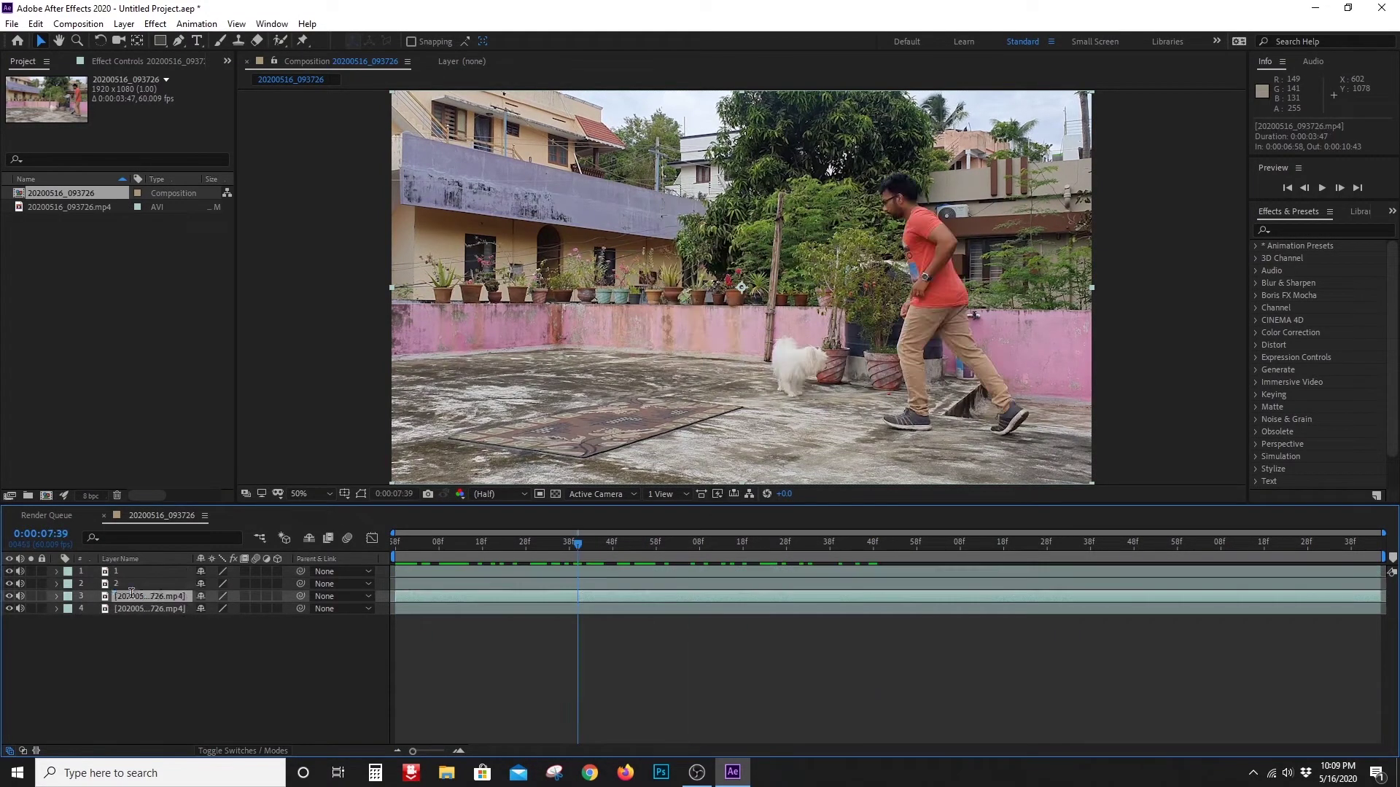
key(Return)
text(3)
key(Return)
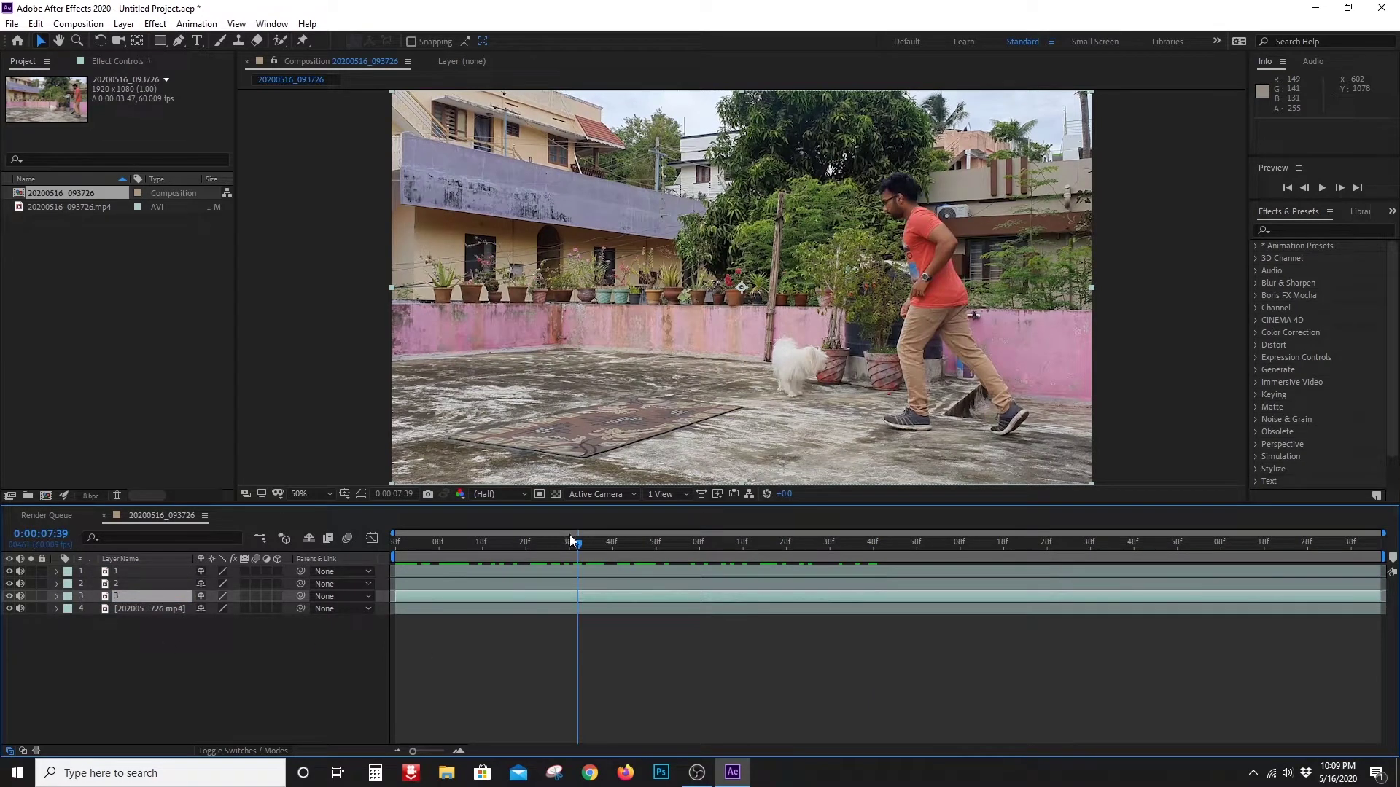
- Apply Freeze Frame to layer 1 at 0:00:08:10 and hide that layer
click(569, 574)
drag(573, 541, 711, 551)
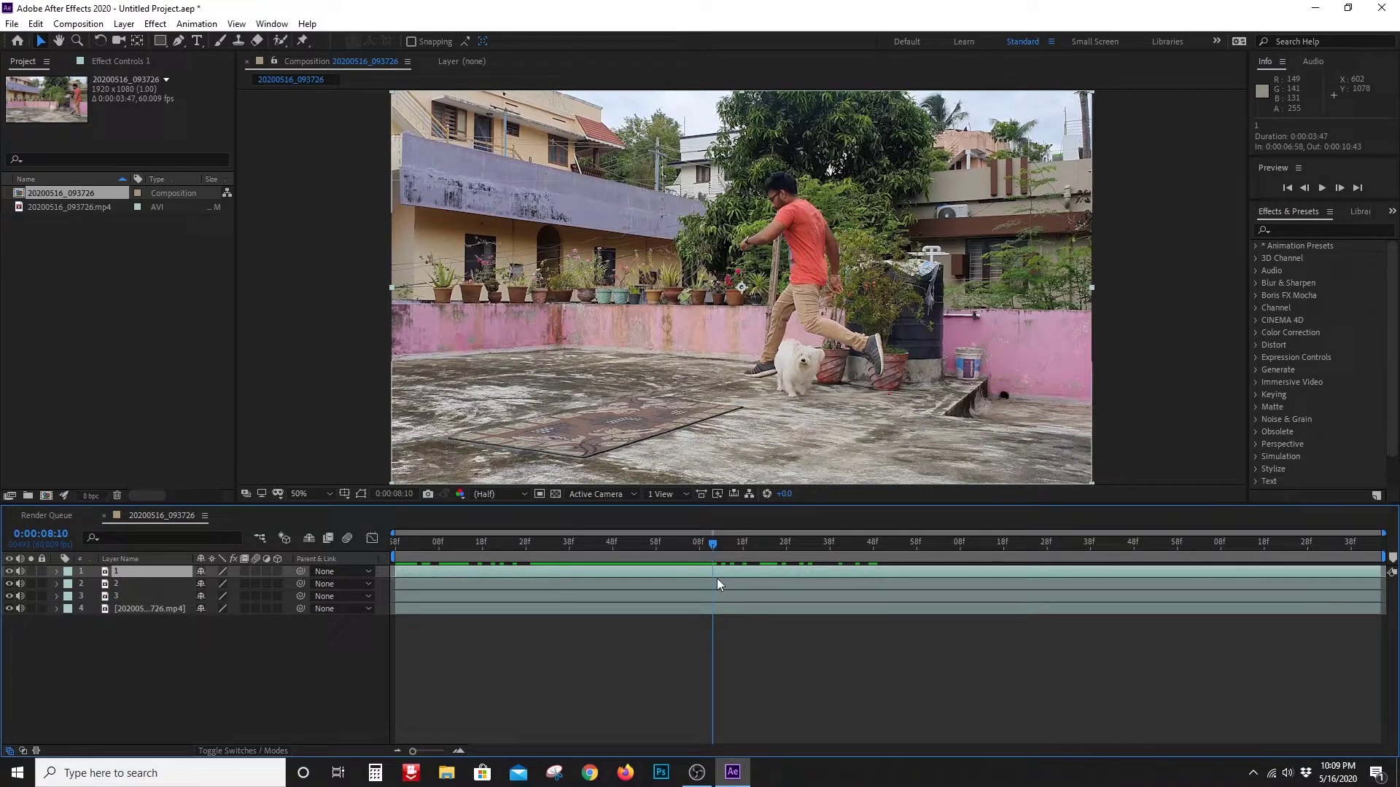
right_click(712, 570)
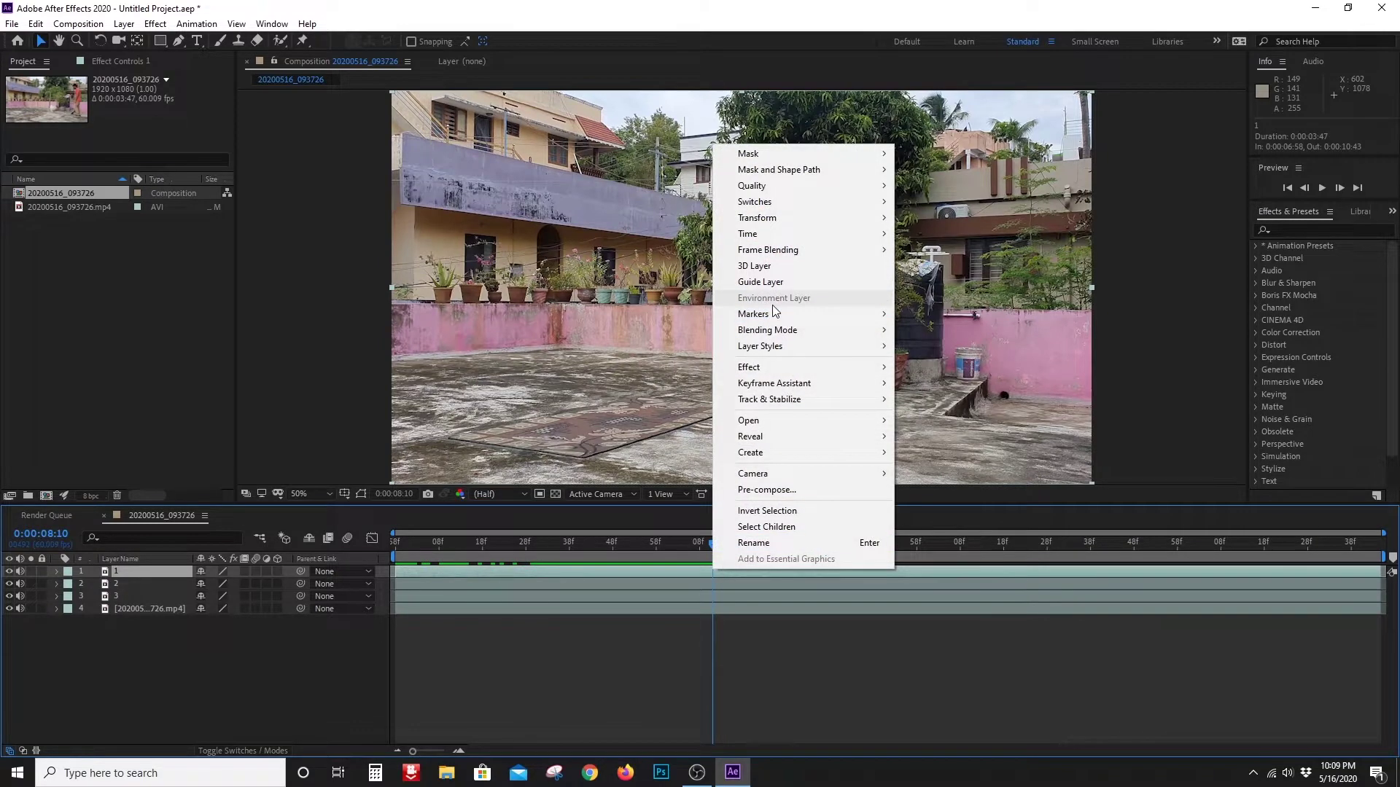
mouse_move(780, 232)
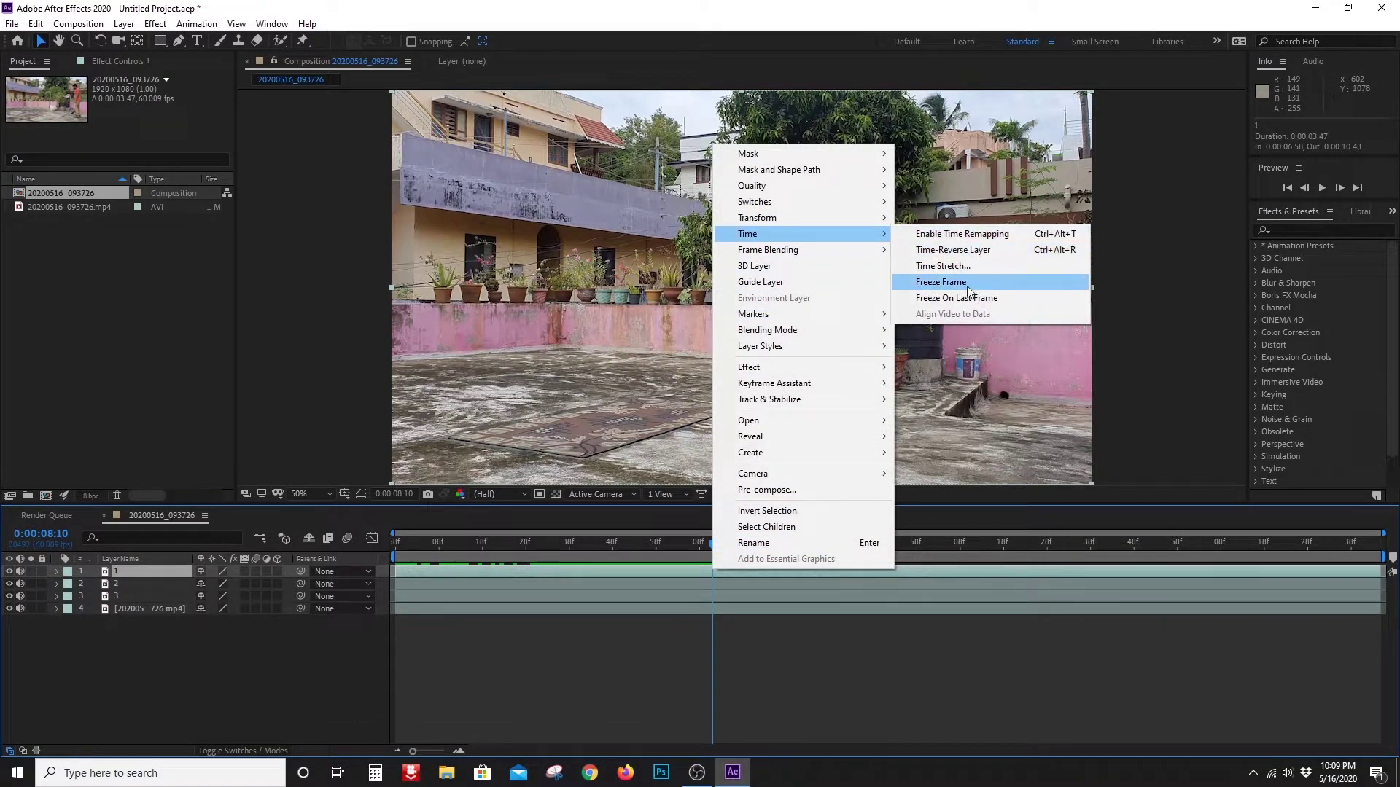
click(940, 282)
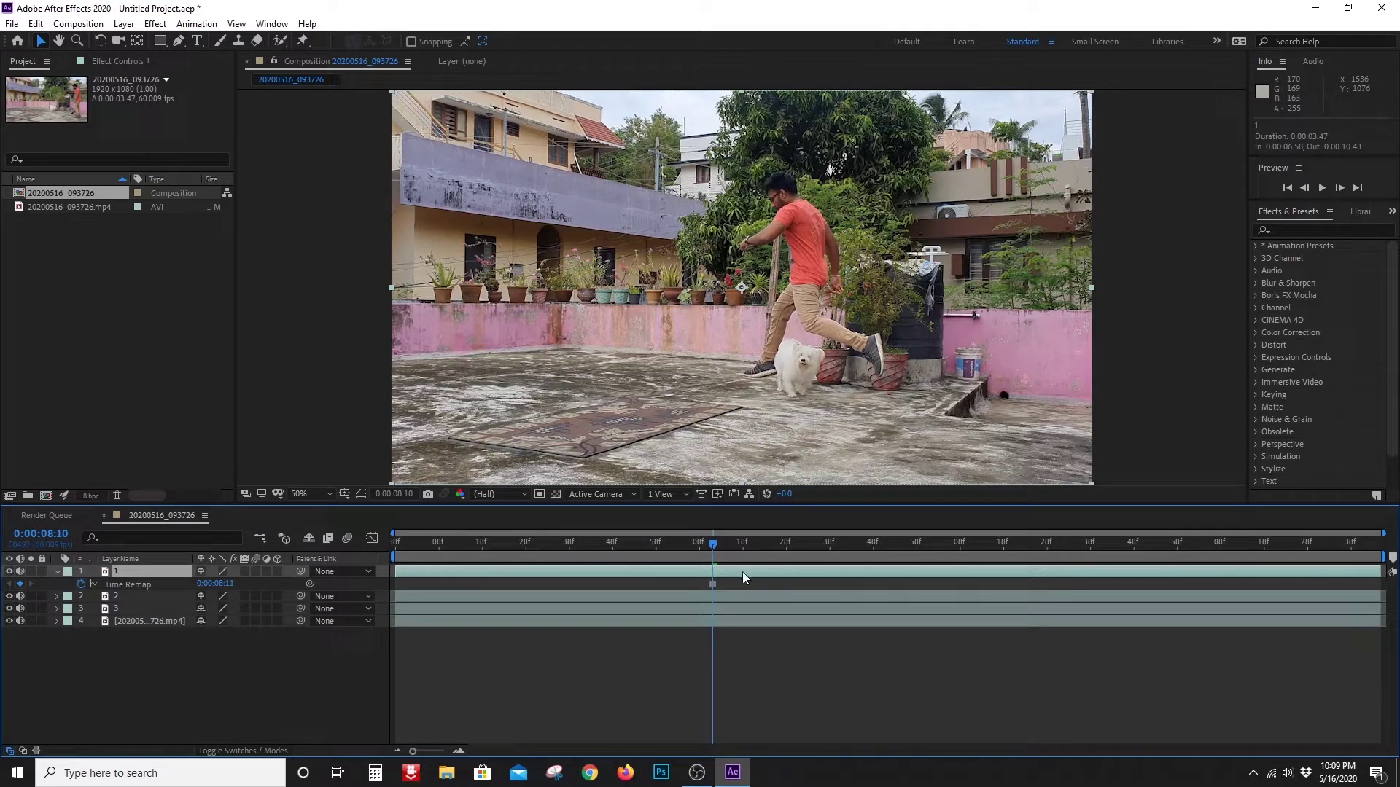
mouse_move(713, 544)
mouse_down()
mouse_move(844, 546)
mouse_move(713, 566)
mouse_up()
click(9, 572)
- Apply Freeze Frame to layer 2 at 0:00:08:39, where the man is running past the dog
drag(719, 548, 840, 560)
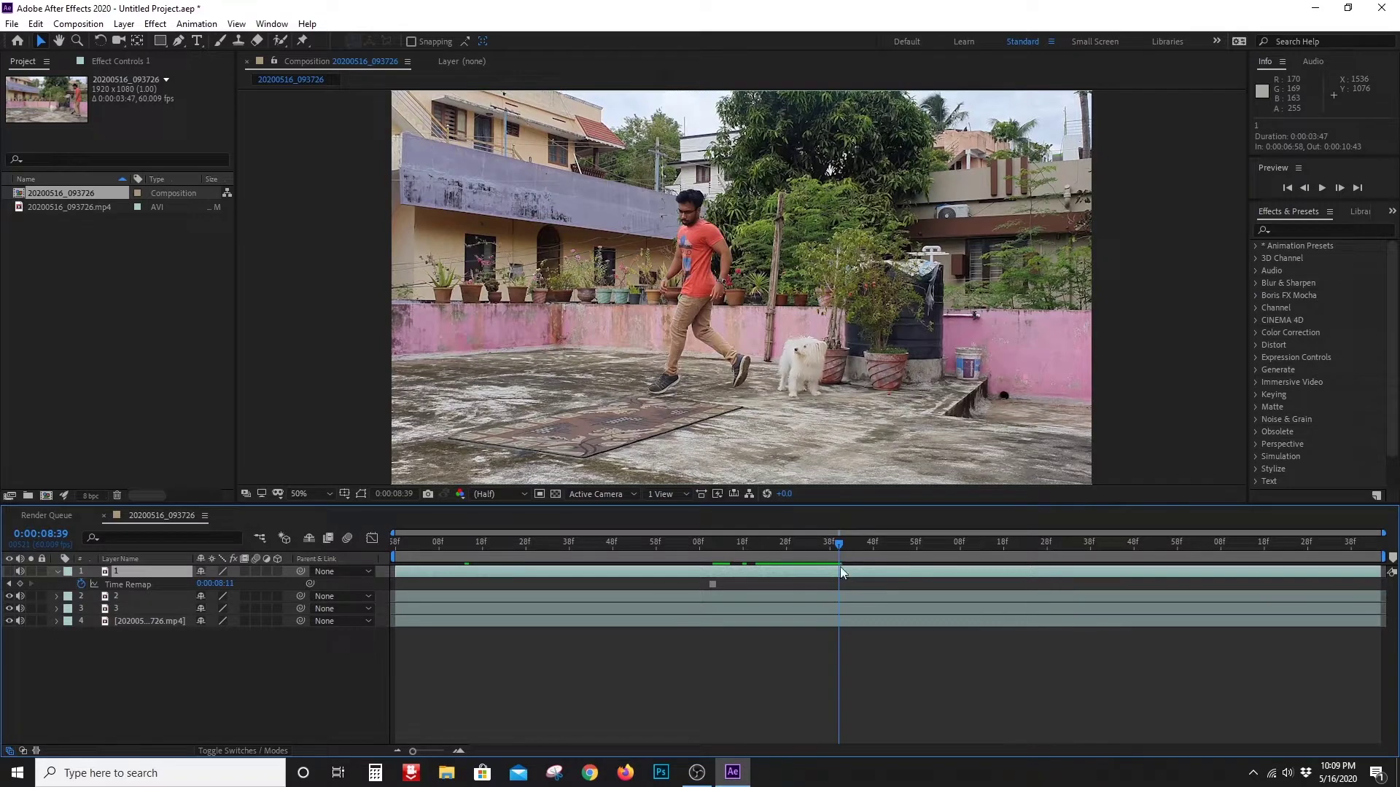
click(834, 598)
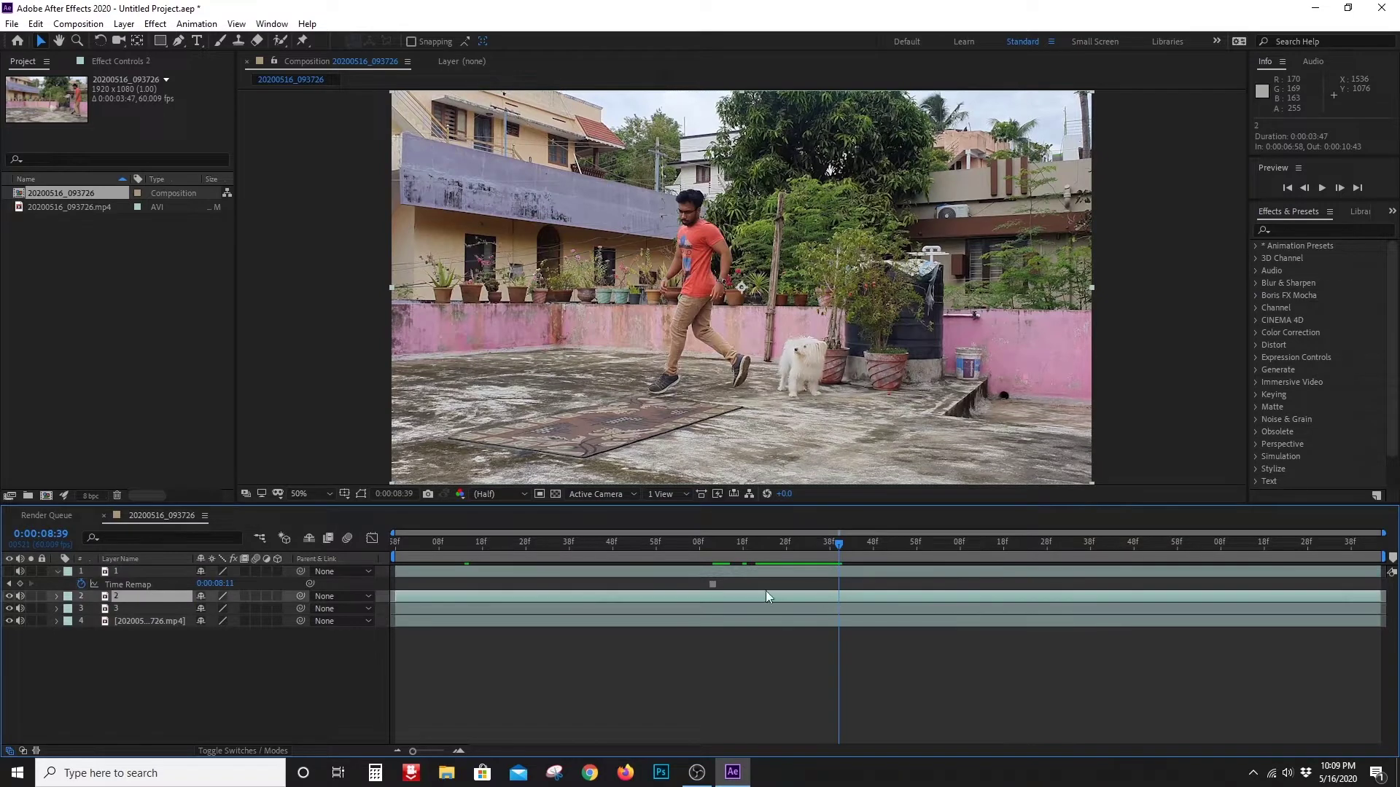
right_click(851, 597)
mouse_move(922, 263)
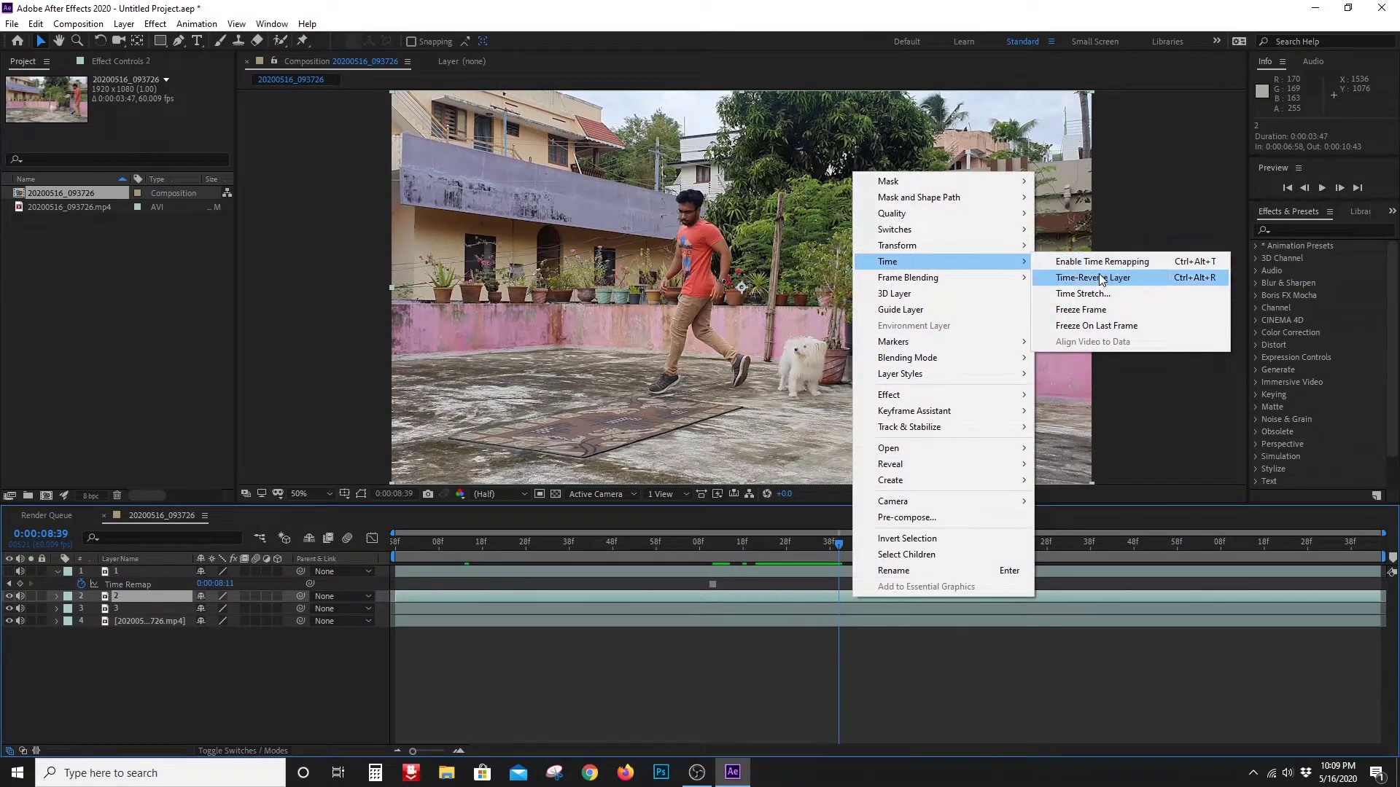
click(1081, 310)
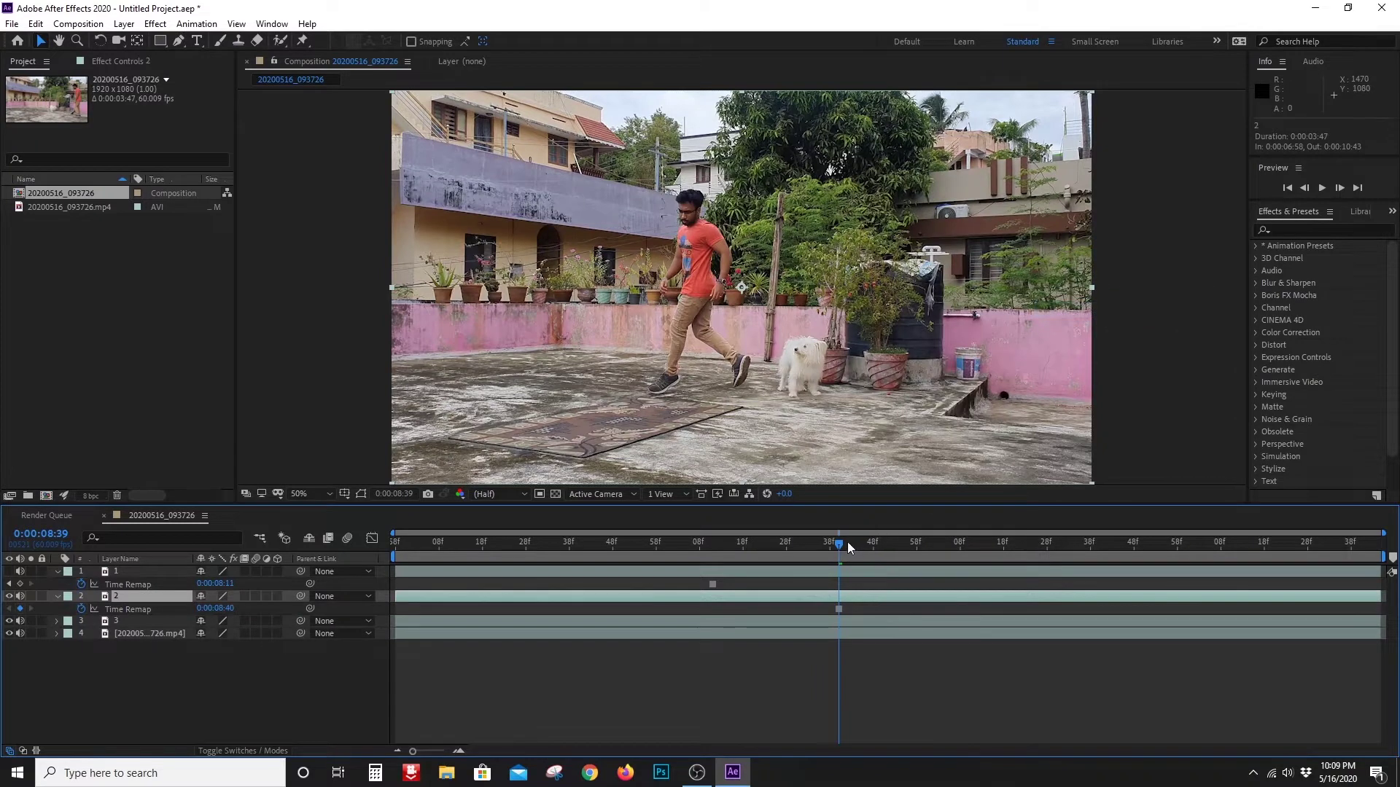
- Hide layer 2 and apply Freeze Frame to layer 3 at 0:00:09:15
drag(839, 545, 997, 544)
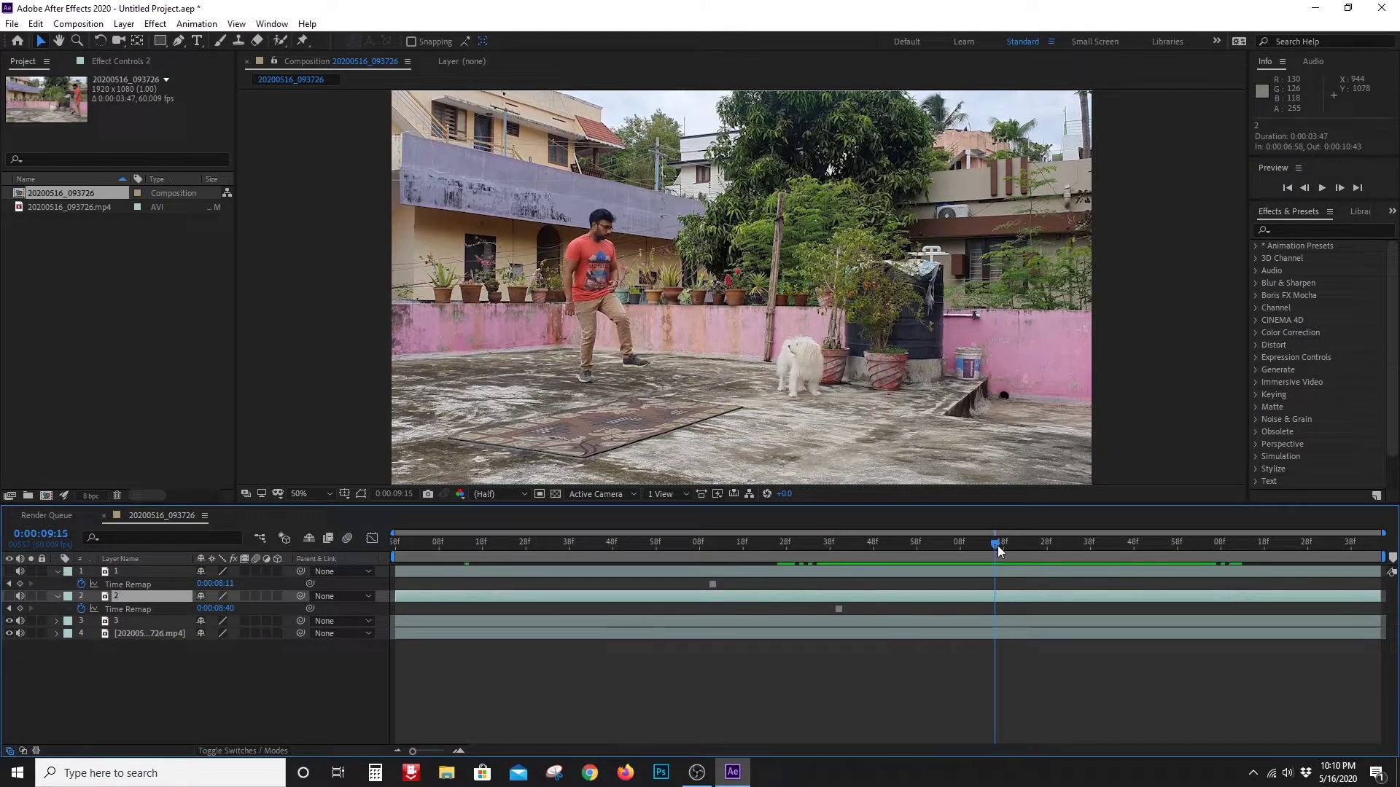
click(996, 621)
right_click(996, 620)
mouse_move(1084, 283)
click(1225, 284)
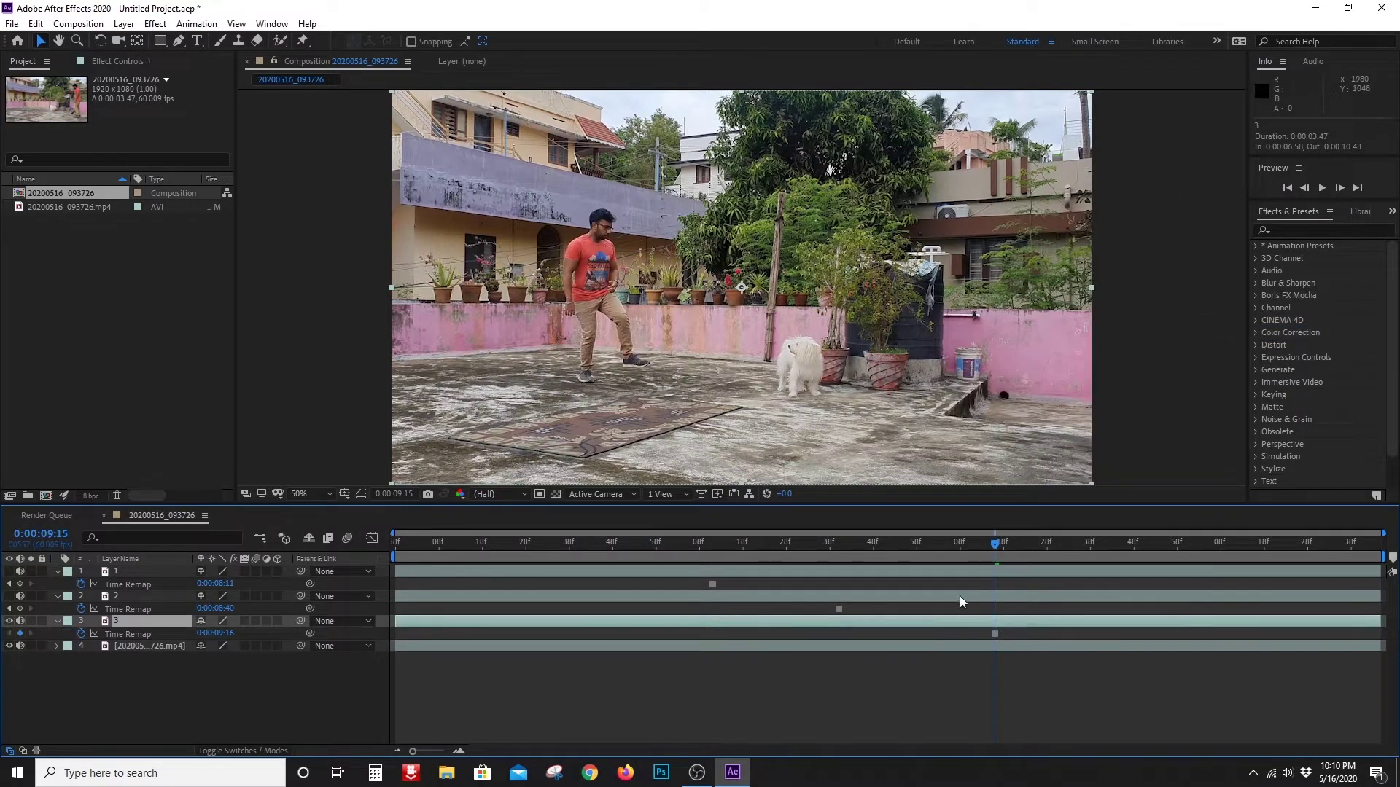
click(996, 634)
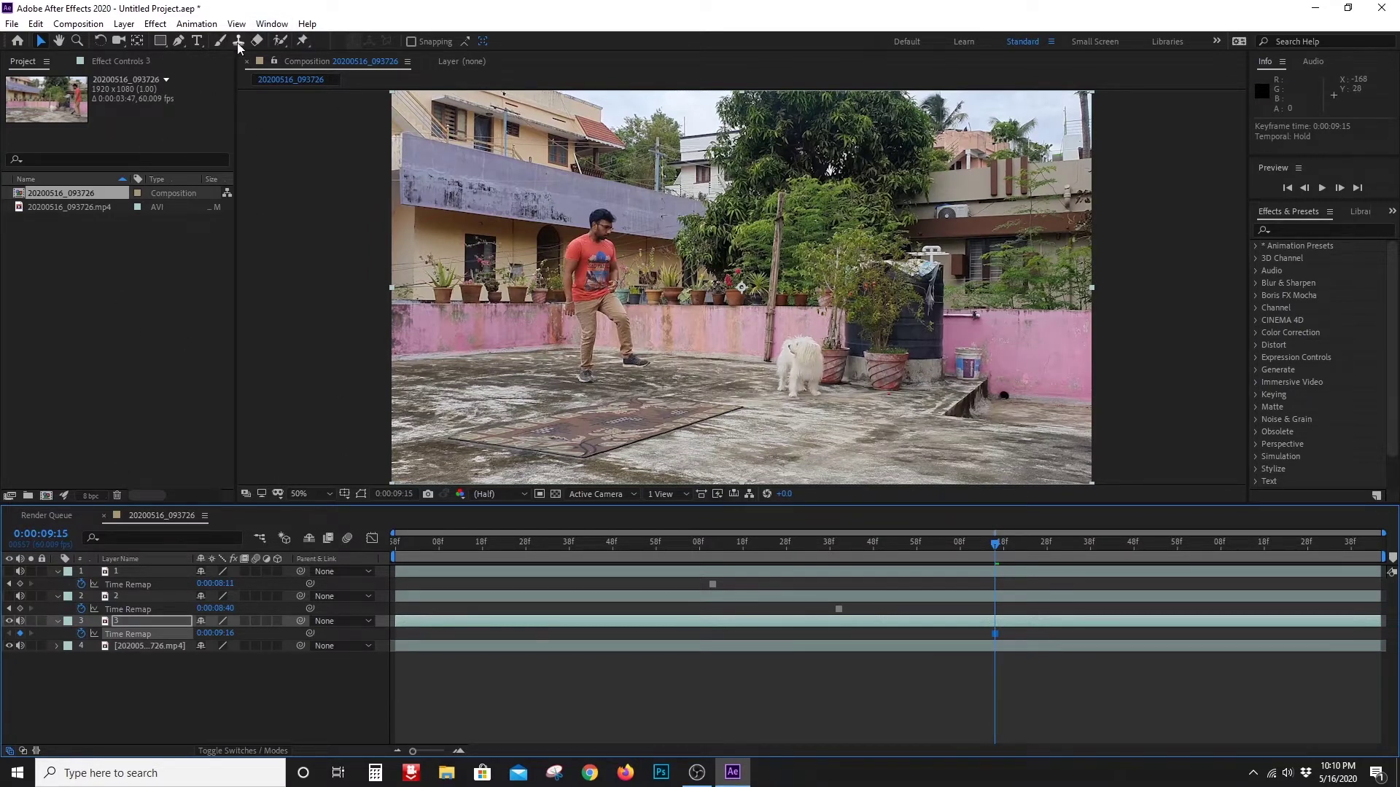
- Start a Pen tool mask around the man on layer 3, tracing the stepping shoe's sole and the back of that leg
click(180, 42)
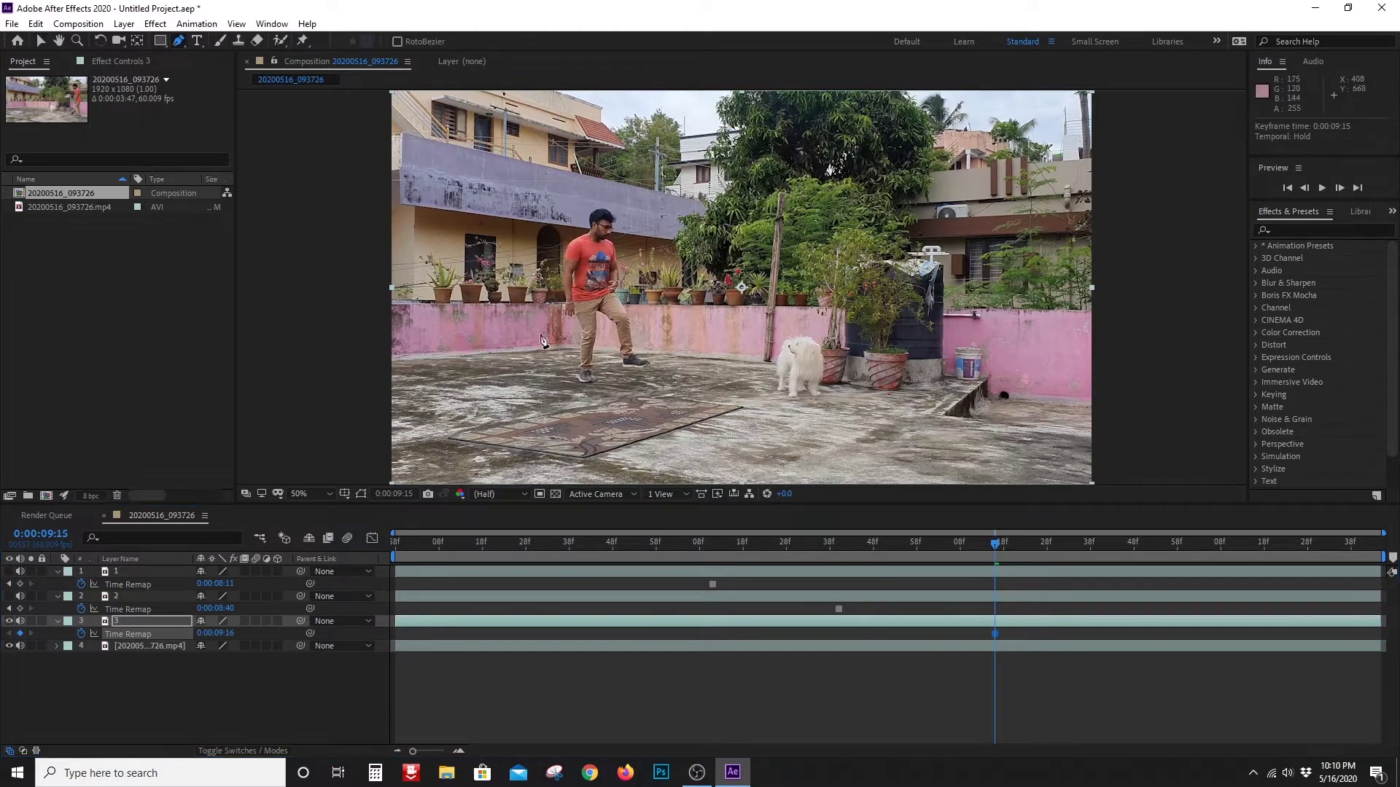
scroll(618, 303, up, 4)
scroll(618, 307, down, 4)
scroll(580, 313, up, 4)
drag(417, 340, 674, 187)
drag(674, 325, 783, 226)
scroll(714, 360, up, 2)
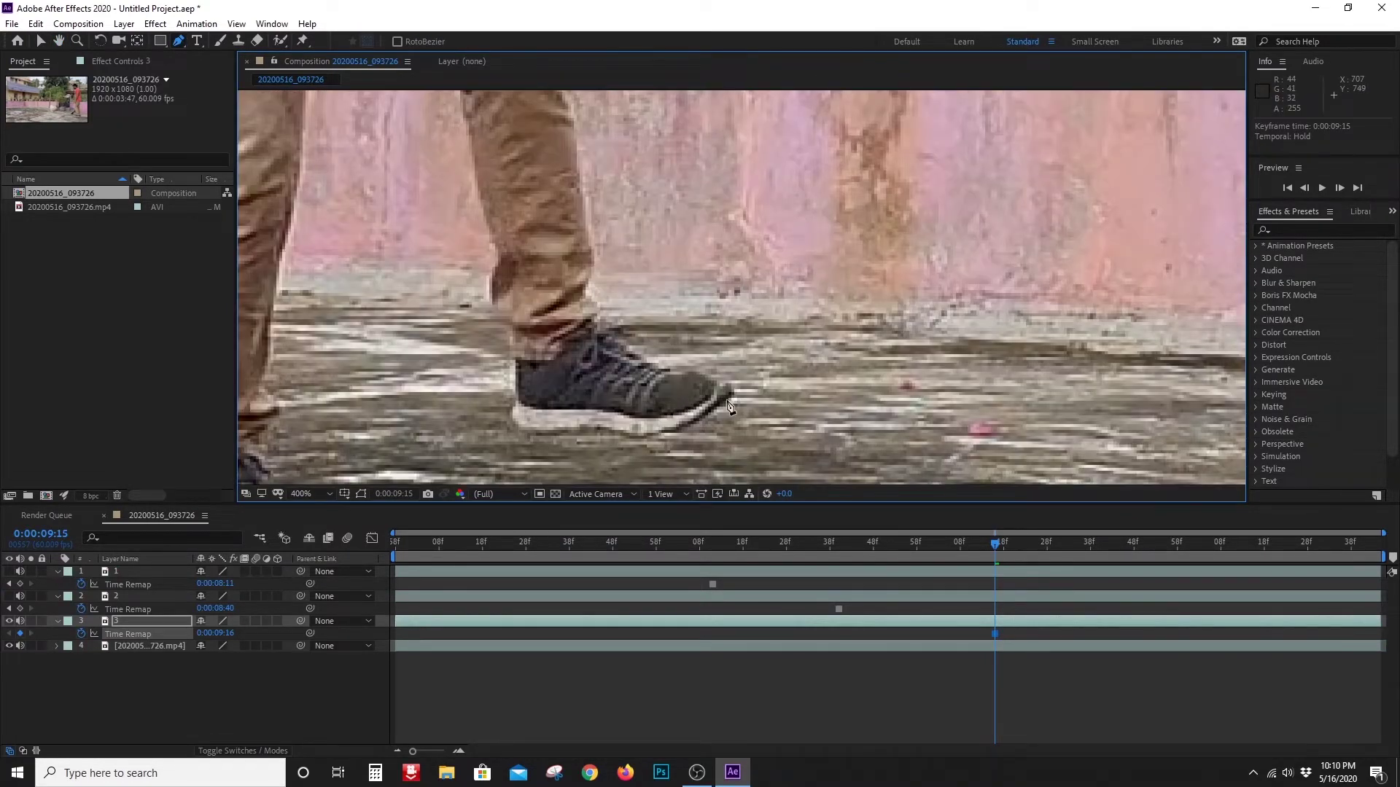
click(727, 401)
click(697, 420)
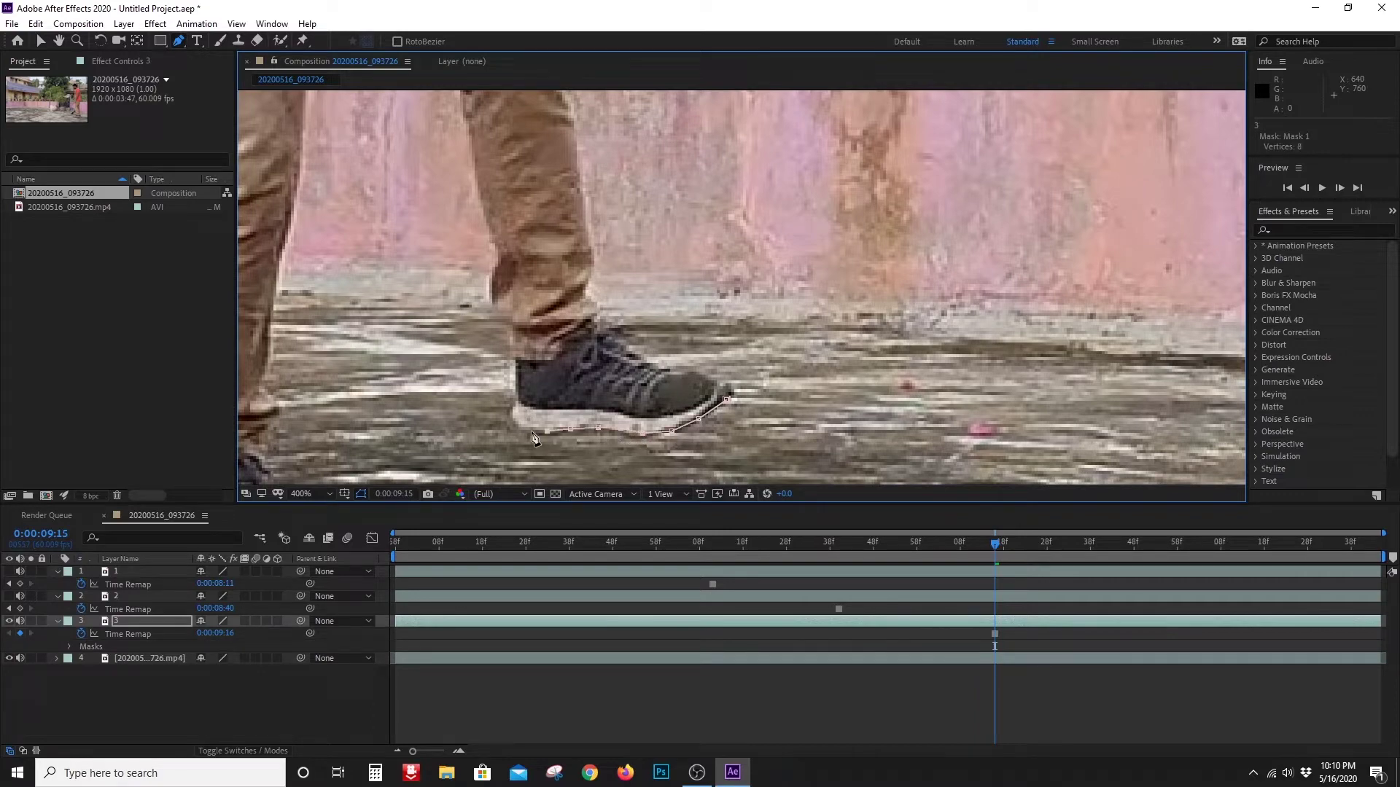
click(498, 270)
click(485, 219)
click(474, 159)
- Continue layer 3's mask through the crotch, down the inner edge of the standing leg and around its shoe
mouse_move(474, 124)
mouse_down()
mouse_move(588, 440)
mouse_move(571, 481)
mouse_up()
click(560, 465)
click(556, 436)
click(539, 424)
drag(435, 411, 504, 92)
click(465, 226)
click(442, 366)
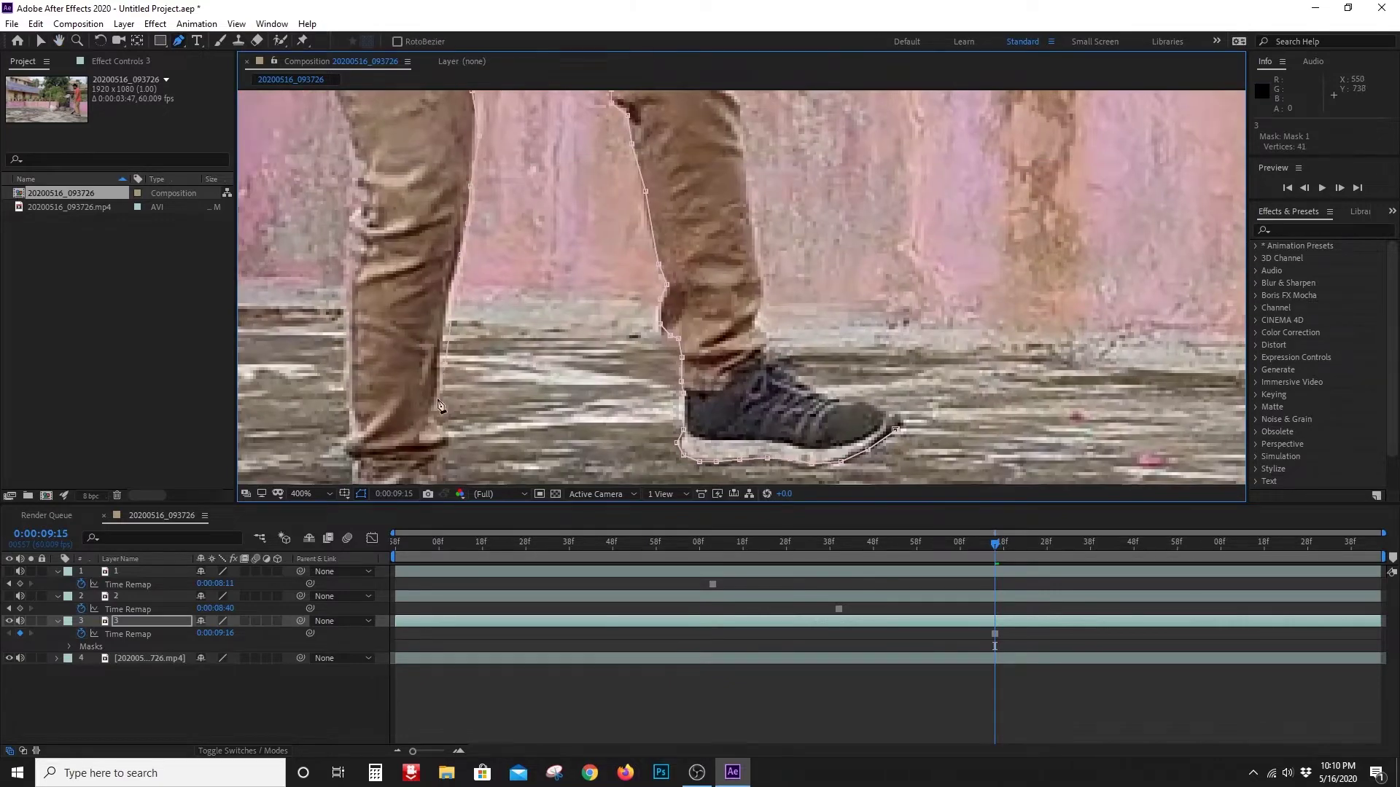
click(436, 401)
click(429, 427)
click(444, 439)
click(442, 466)
drag(434, 471, 475, 199)
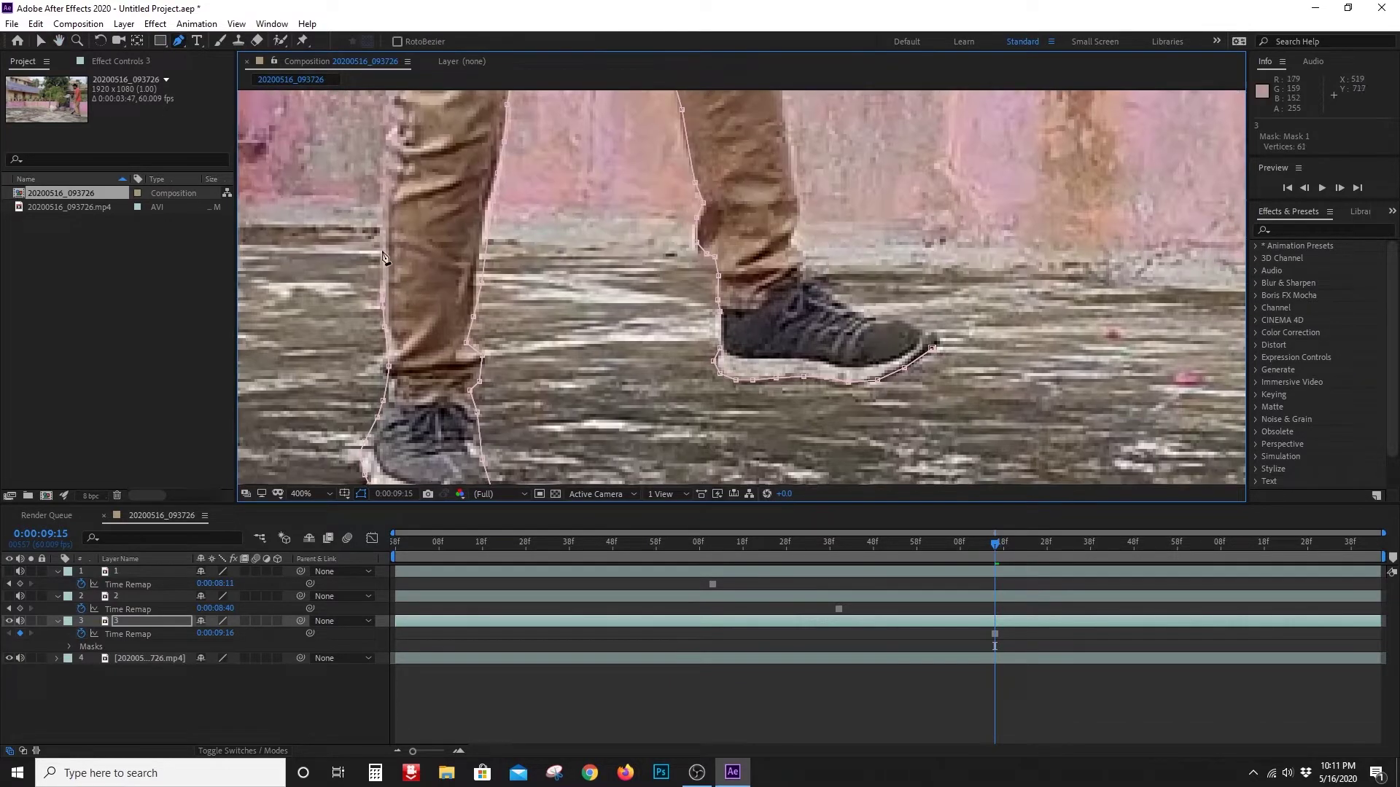
- Trace layer 3's mask up the outer edge of the standing leg, around the hanging hand and along the forearm
click(383, 191)
drag(383, 191, 382, 449)
click(383, 378)
click(393, 357)
click(391, 326)
click(377, 284)
click(352, 238)
click(333, 206)
drag(256, 186, 451, 377)
click(439, 249)
click(436, 199)
click(442, 146)
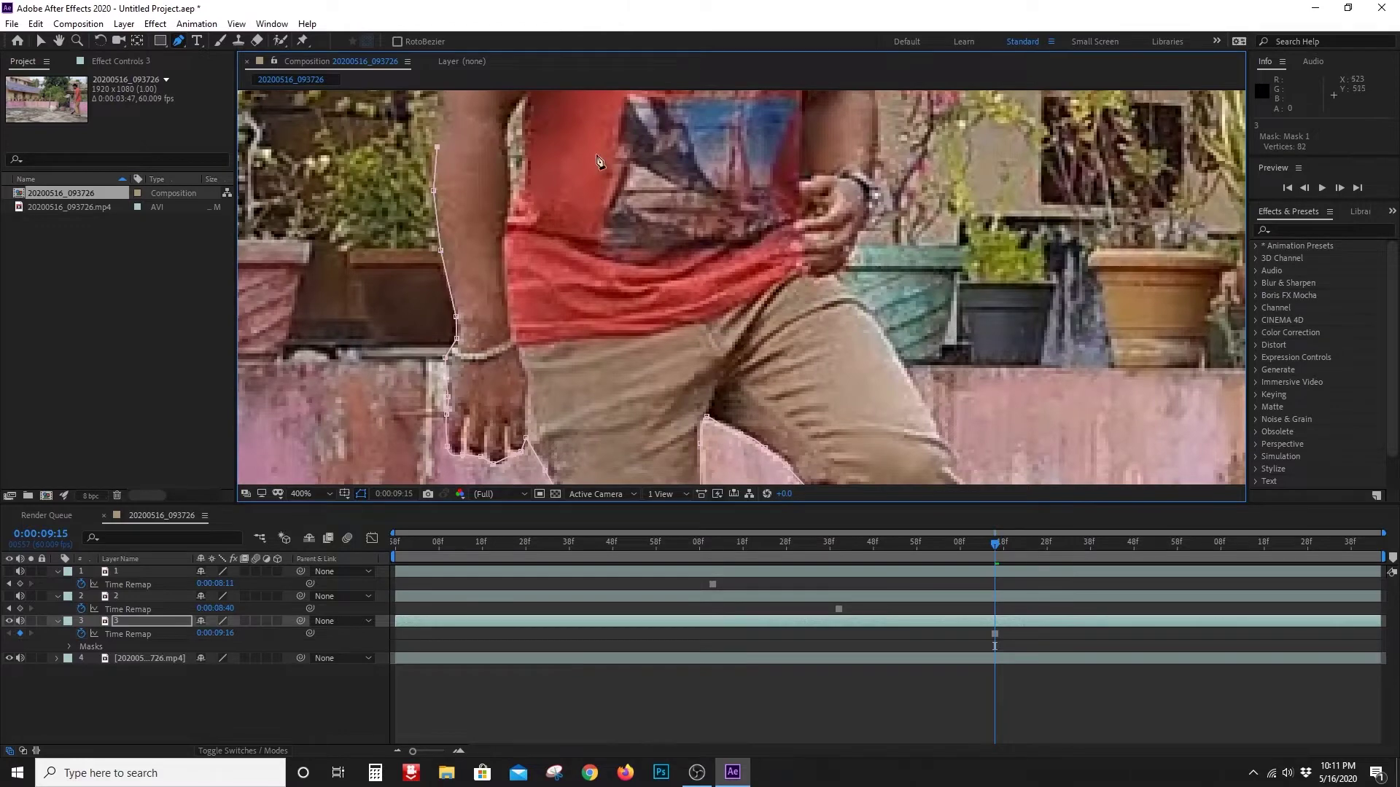
- Extend layer 3's mask up the man's upper arm and over the shoulder to the neck
drag(450, 114, 450, 363)
click(443, 297)
click(460, 111)
drag(561, 124, 569, 324)
click(471, 297)
click(470, 282)
click(485, 272)
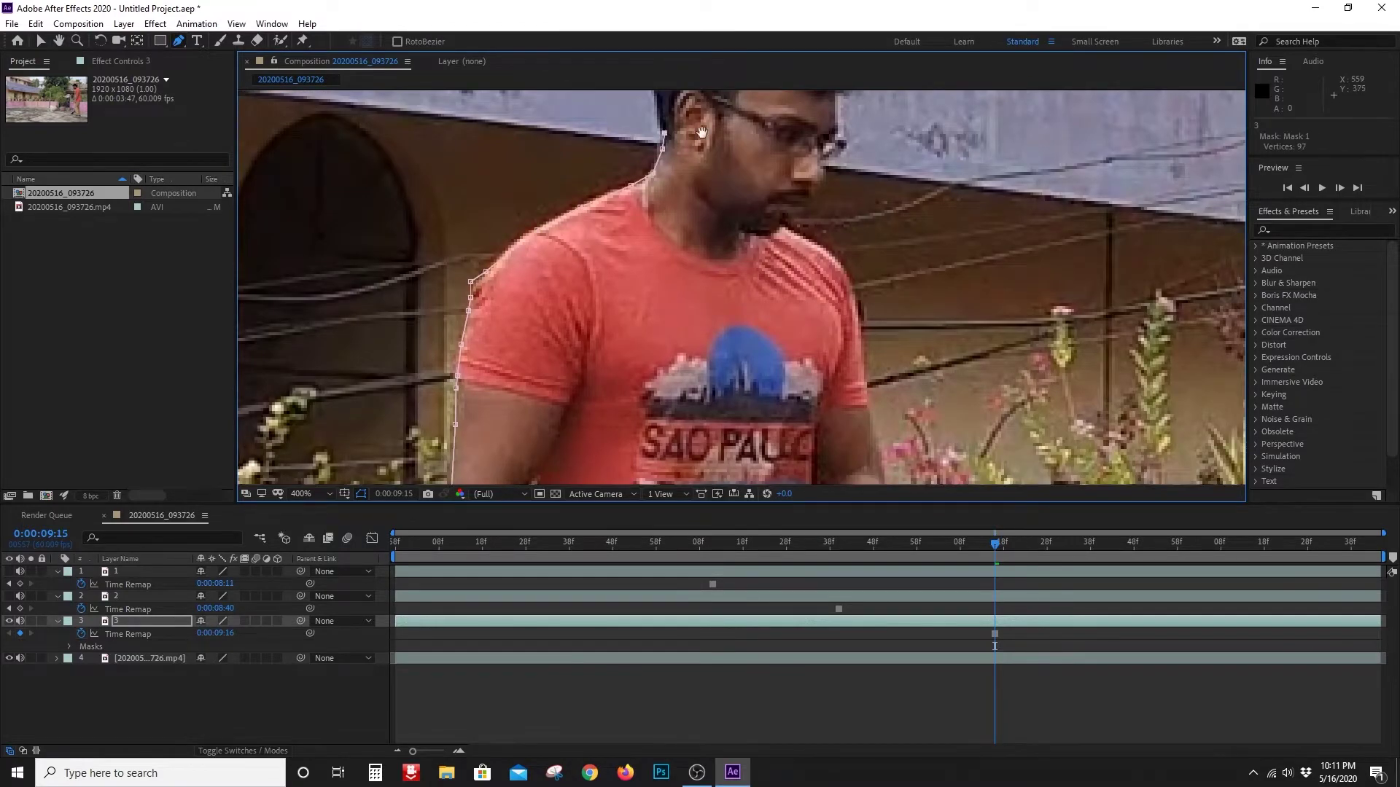
- Trace layer 3's mask around the man's hair and down his face to the chin
drag(664, 135, 648, 345)
click(639, 290)
click(637, 270)
click(644, 248)
click(665, 220)
click(697, 199)
click(745, 191)
click(774, 197)
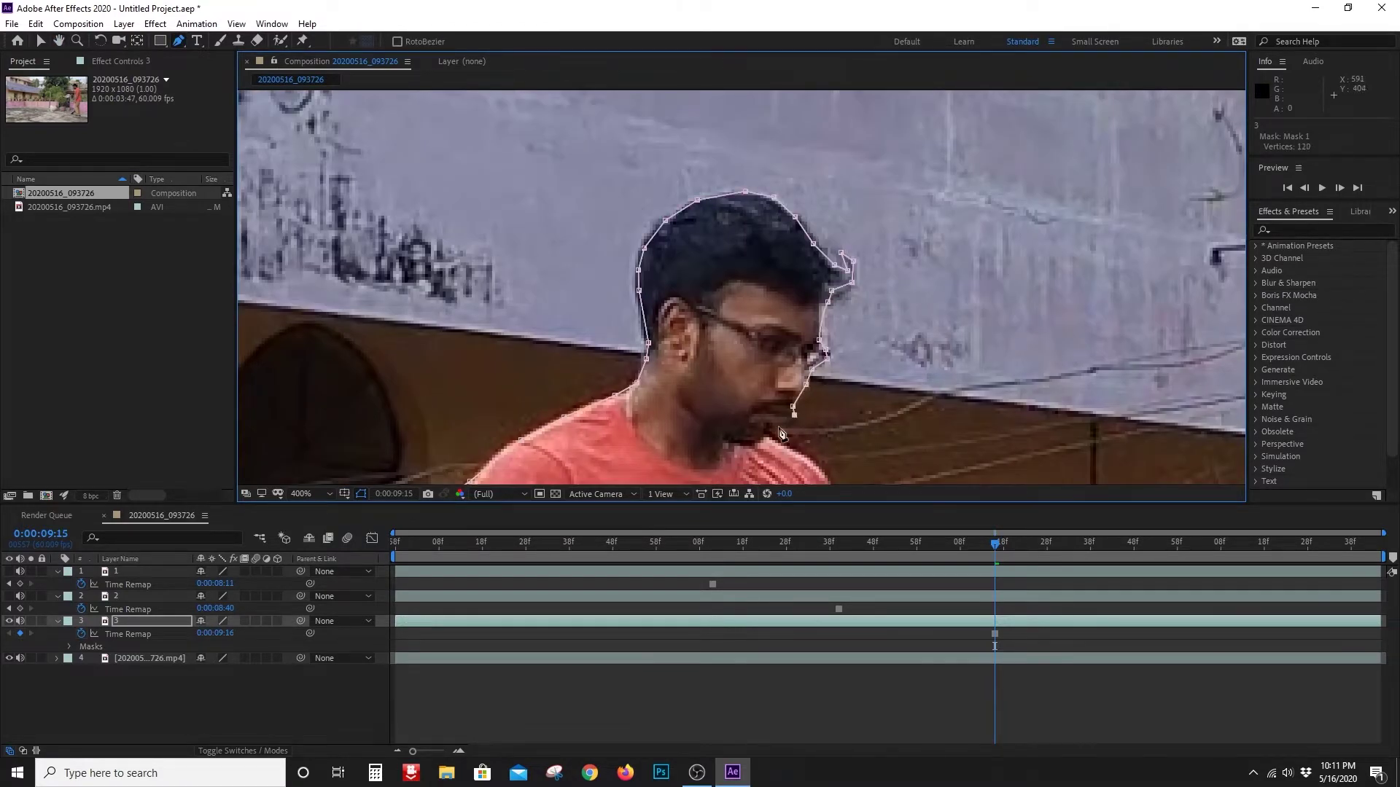
- Continue layer 3's mask over the other shoulder and down the sleeve and arm to the wristwatch
drag(800, 456, 608, 239)
click(627, 265)
click(663, 330)
click(667, 398)
drag(681, 448, 602, 189)
click(601, 201)
click(606, 237)
click(604, 278)
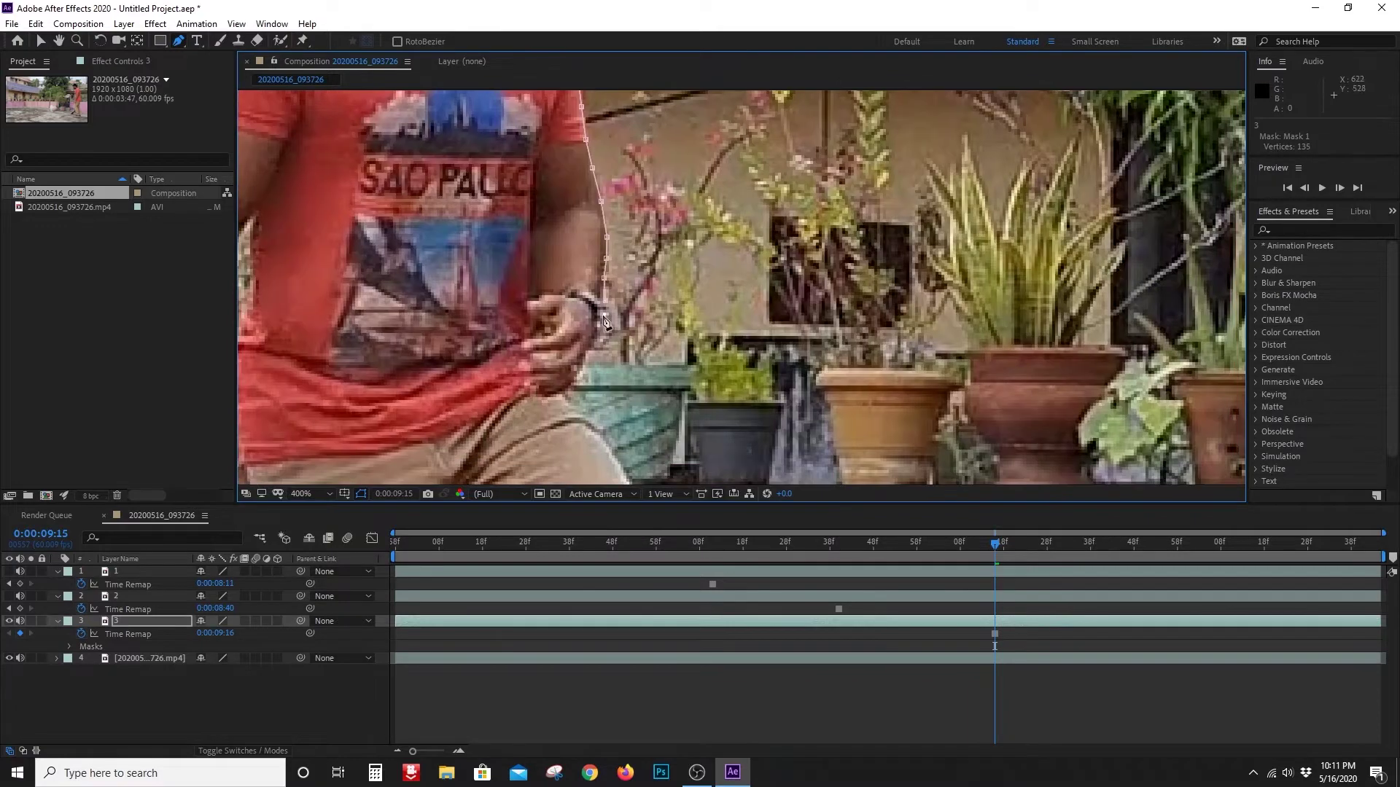
- Trace the bent hand and the front of the stepping leg, closing layer 3's mask at the shoe's toe
drag(575, 393, 533, 223)
click(556, 269)
click(613, 352)
drag(648, 431, 607, 236)
click(612, 290)
drag(622, 293, 629, 169)
click(640, 341)
click(650, 380)
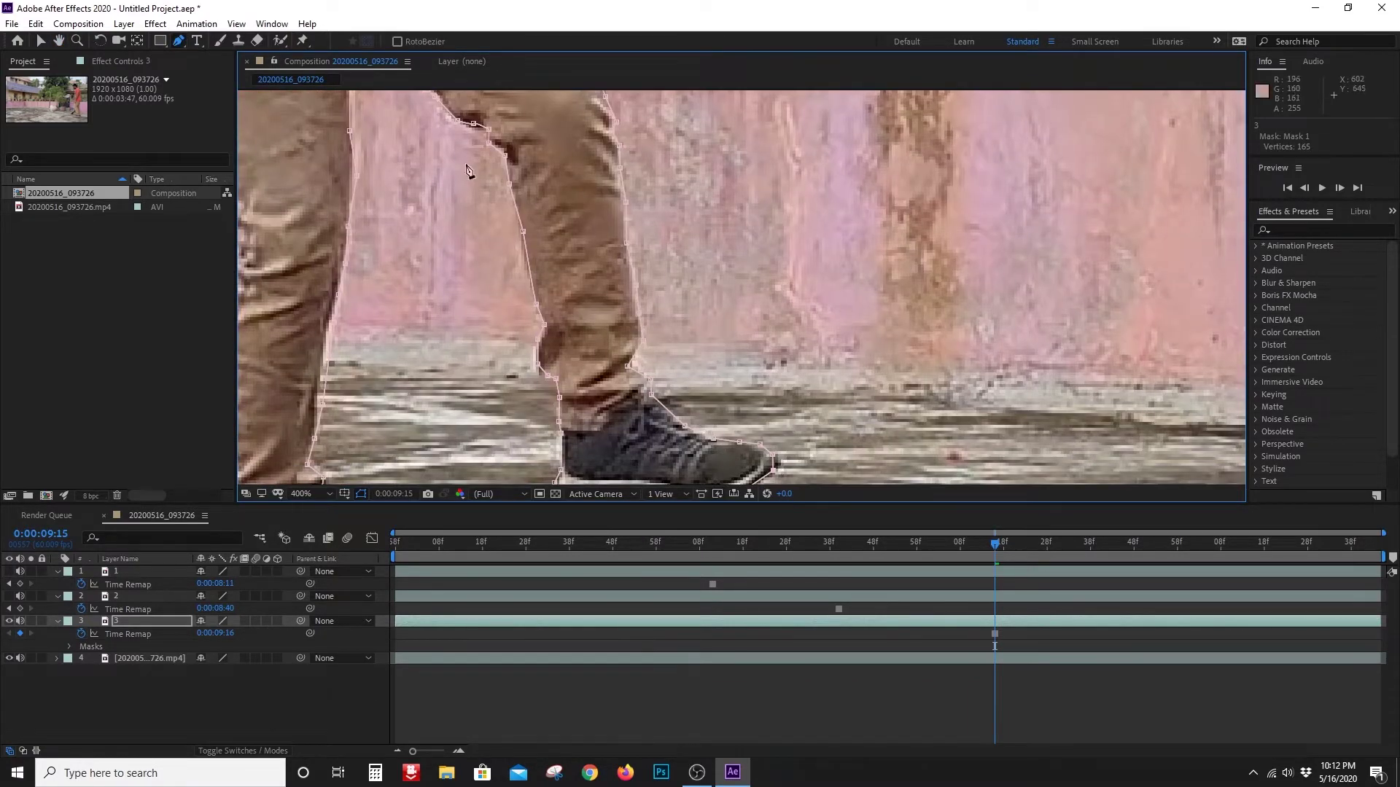
- Check the full mask around the man and hide the mask outlines in the composition view
scroll(517, 172, down, 3)
scroll(531, 178, up, 3)
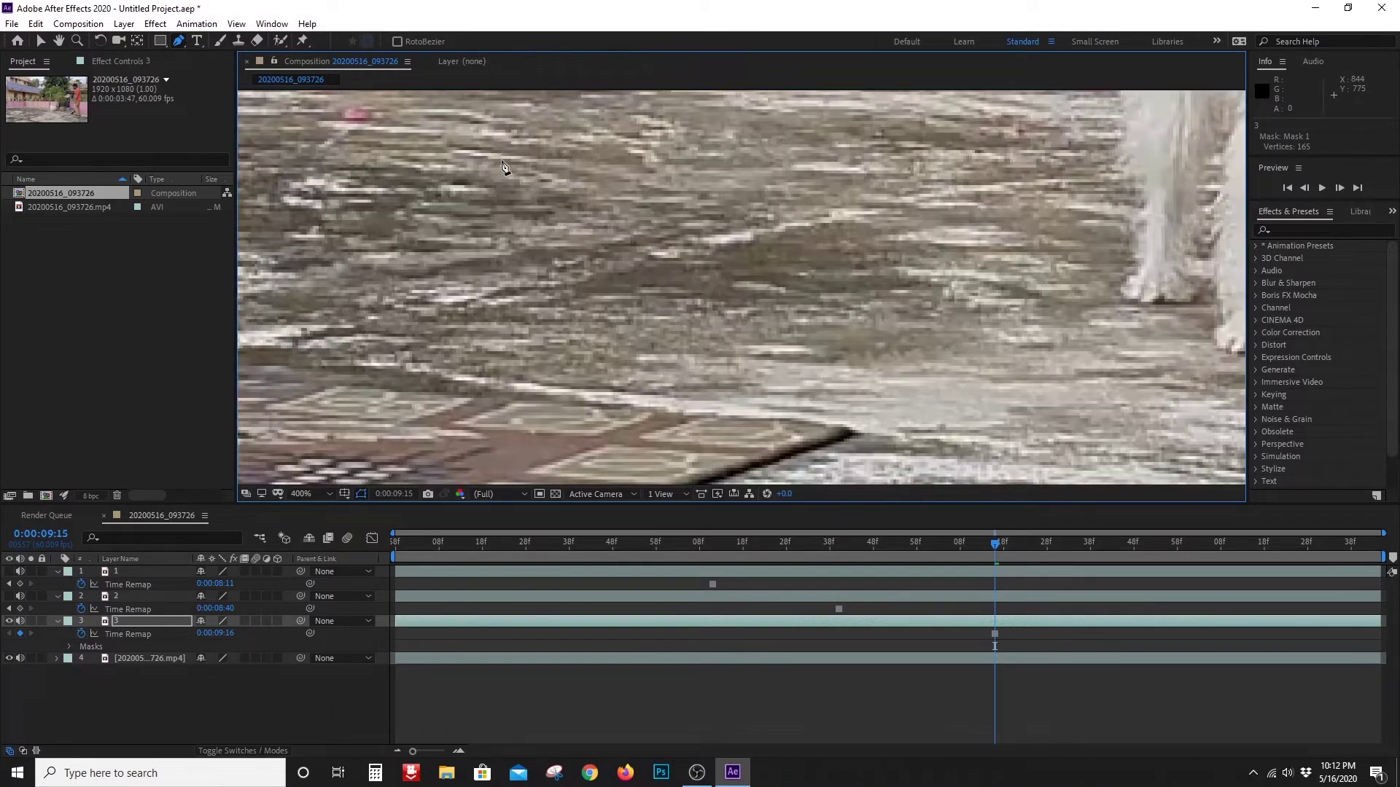
scroll(501, 167, down, 6)
scroll(566, 150, down, 2)
scroll(755, 148, up, 2)
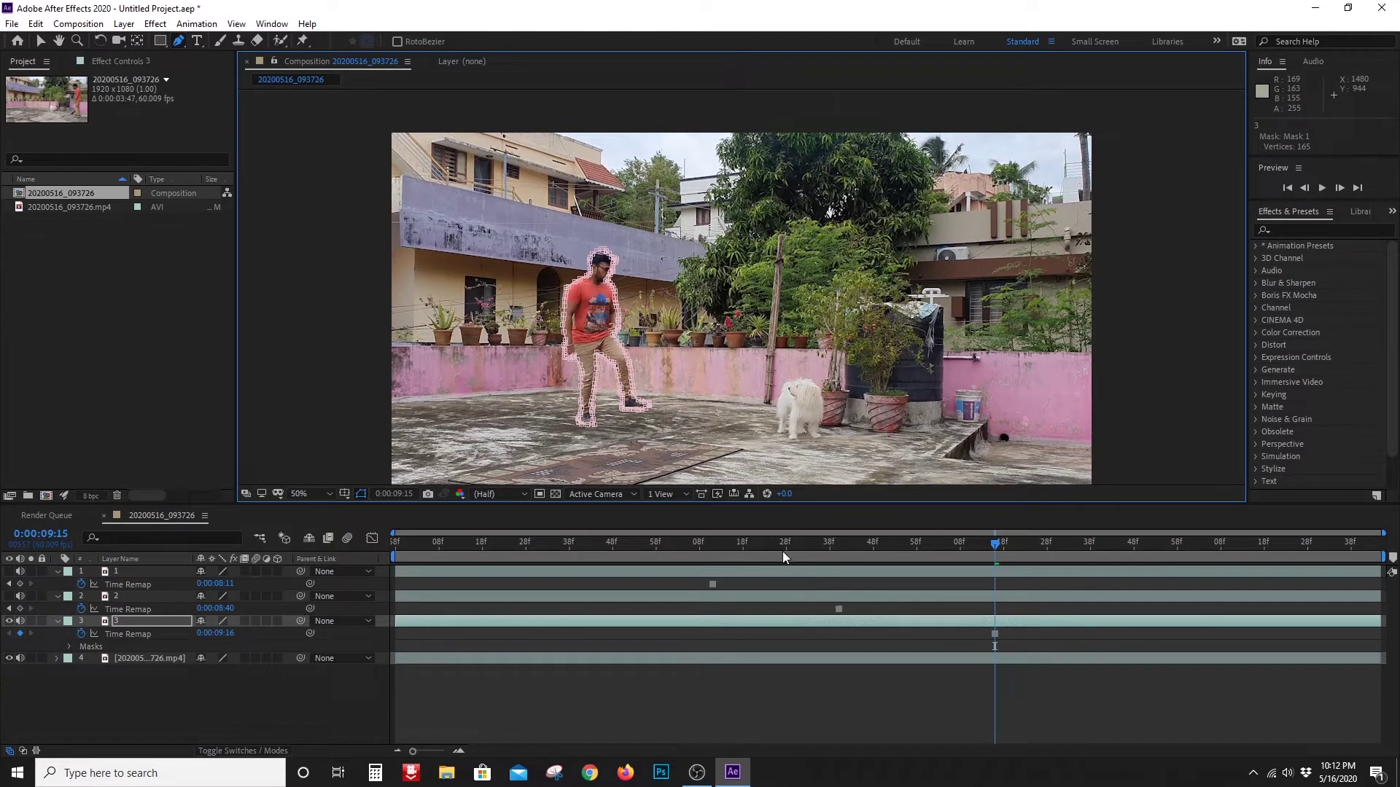
click(361, 493)
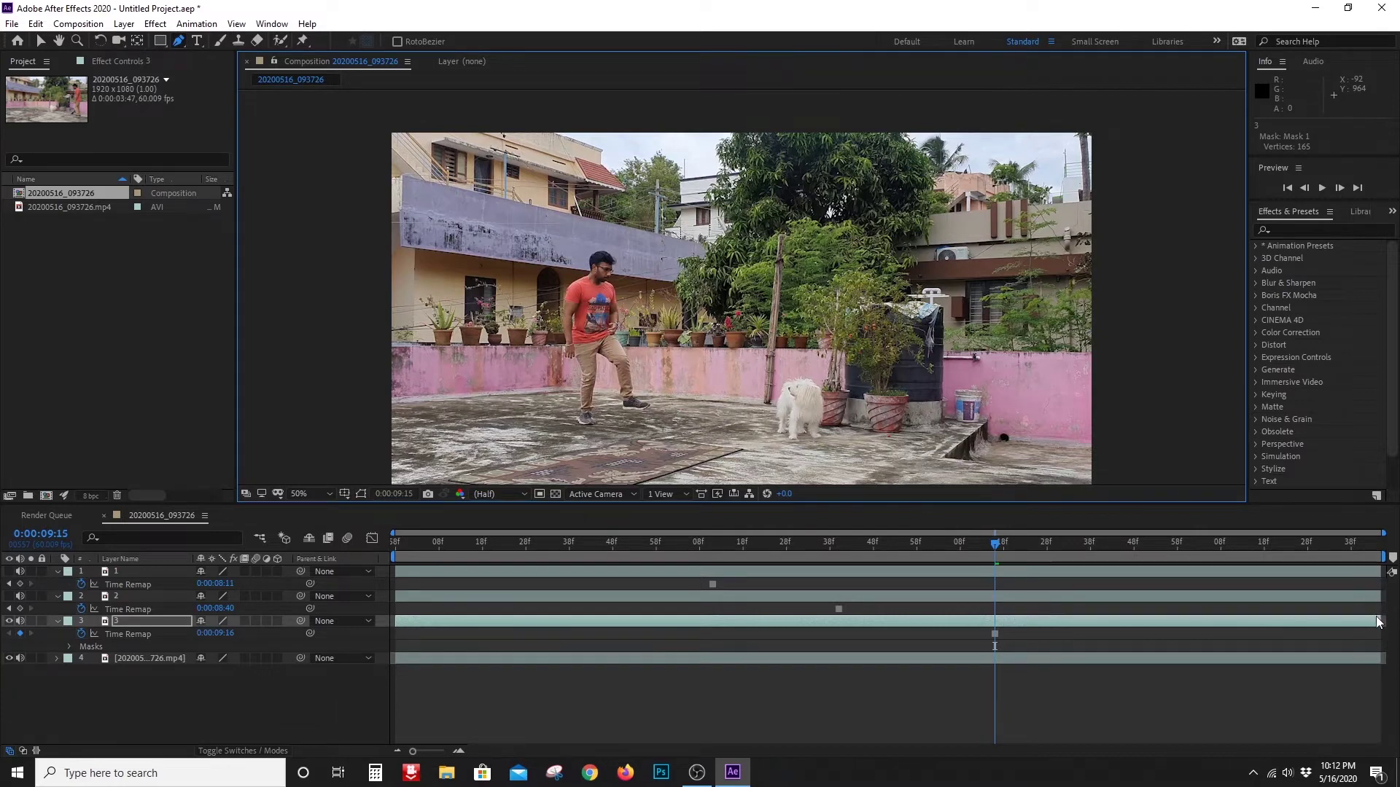
- Trim layer 3's end to its freeze keyframe at 0:00:09:15 and preview the composition
drag(1382, 620, 996, 633)
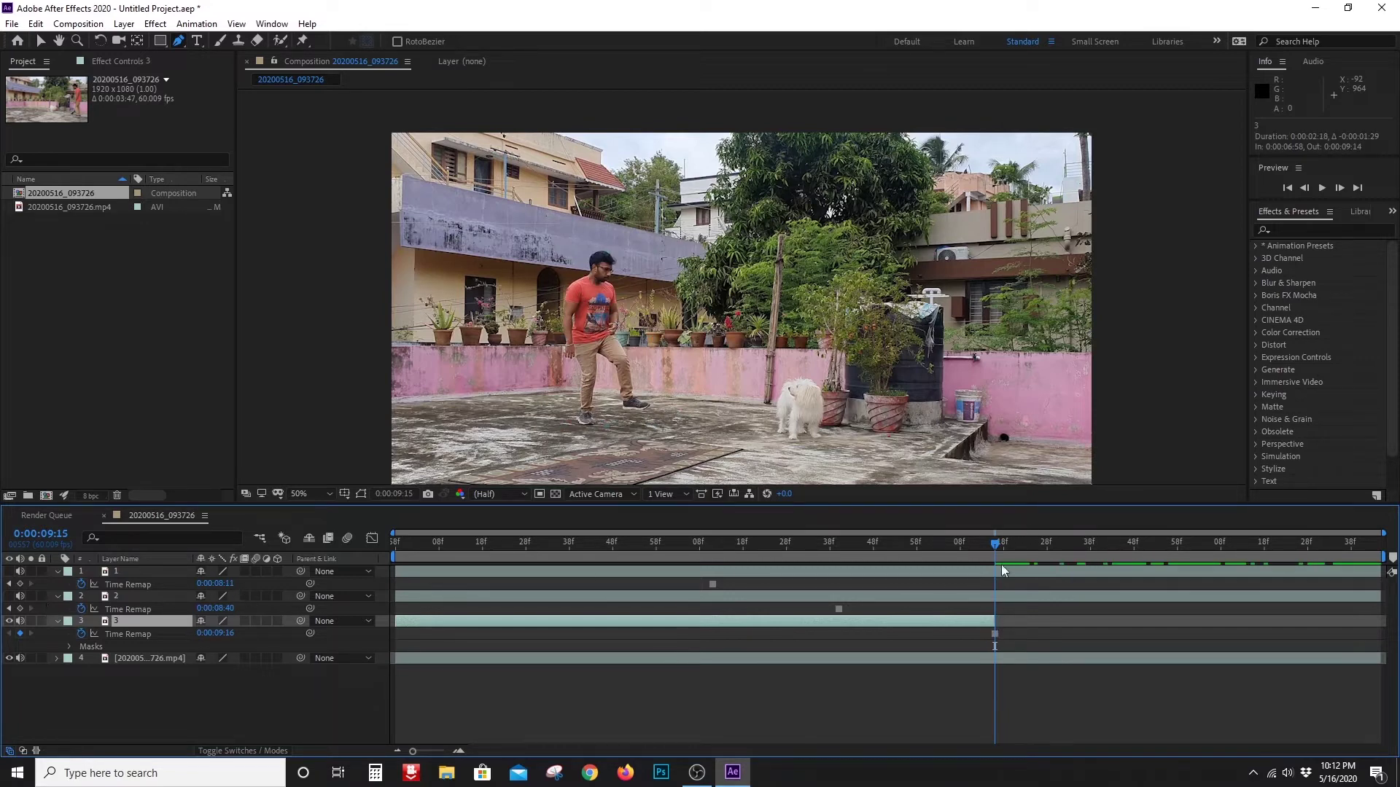
drag(990, 551, 667, 618)
key(g)
key(space)
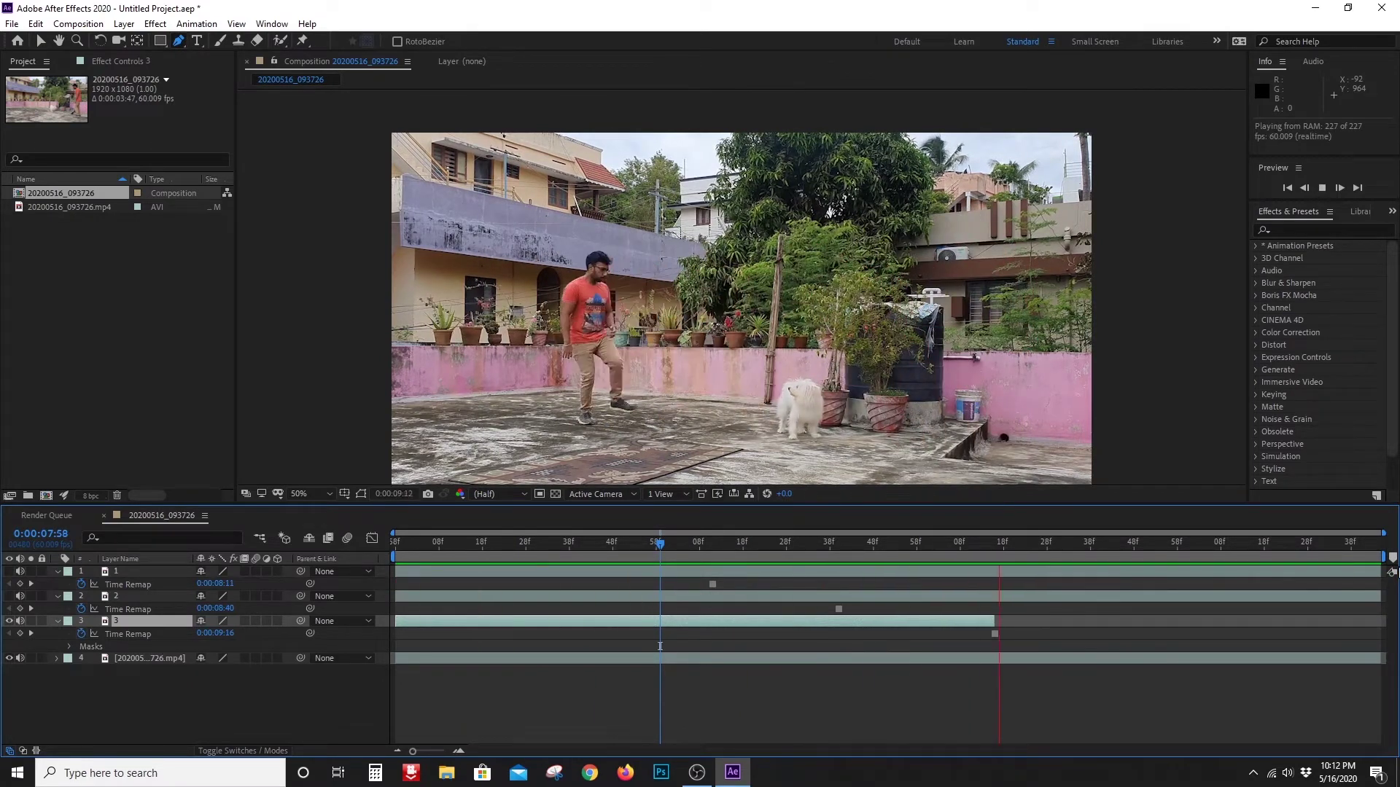
key(space)
- Isolate layer 2 at its freeze keyframe at 0:00:08:39 and start its mask at the man's shoulder, continuing down the arm
click(839, 599)
drag(420, 548, 838, 541)
click(9, 622)
scroll(729, 296, up, 3)
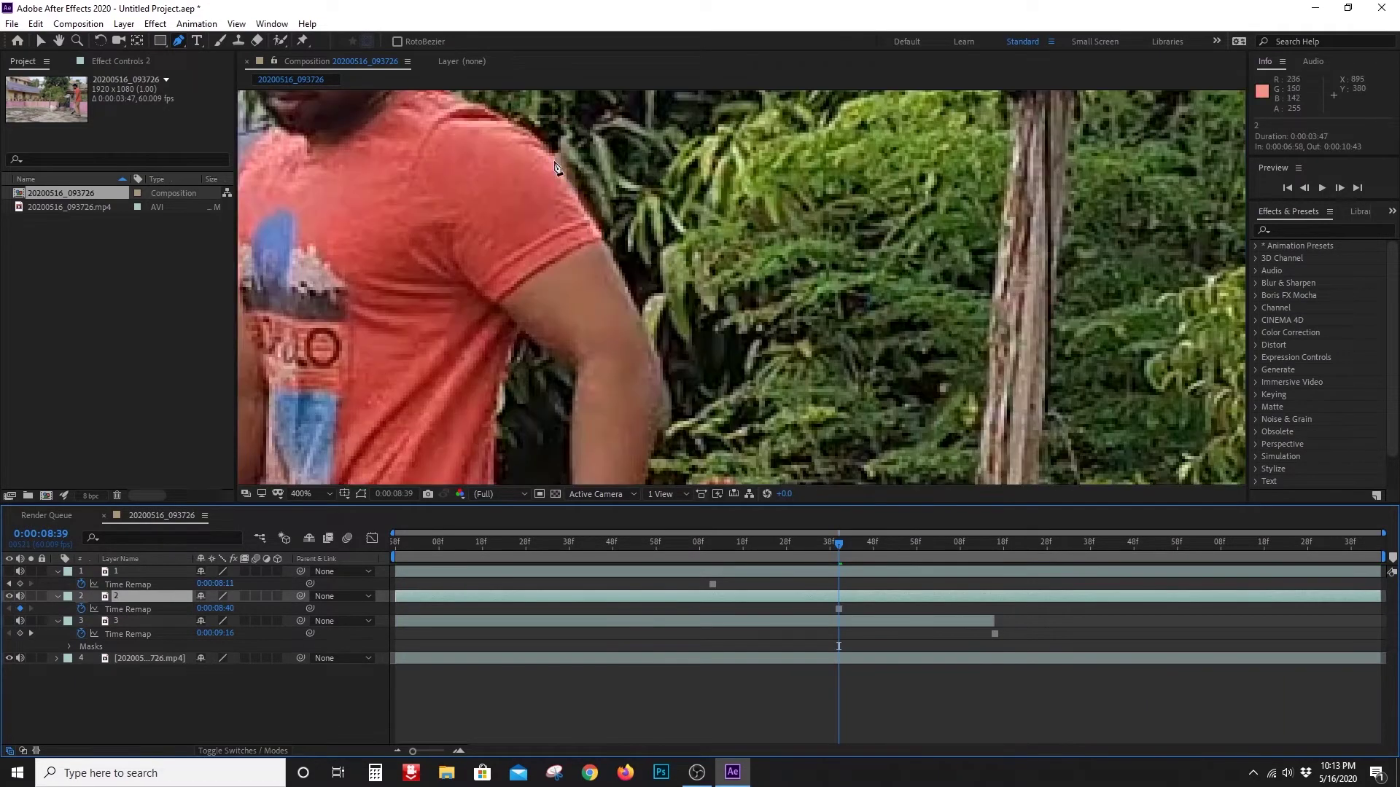
click(667, 431)
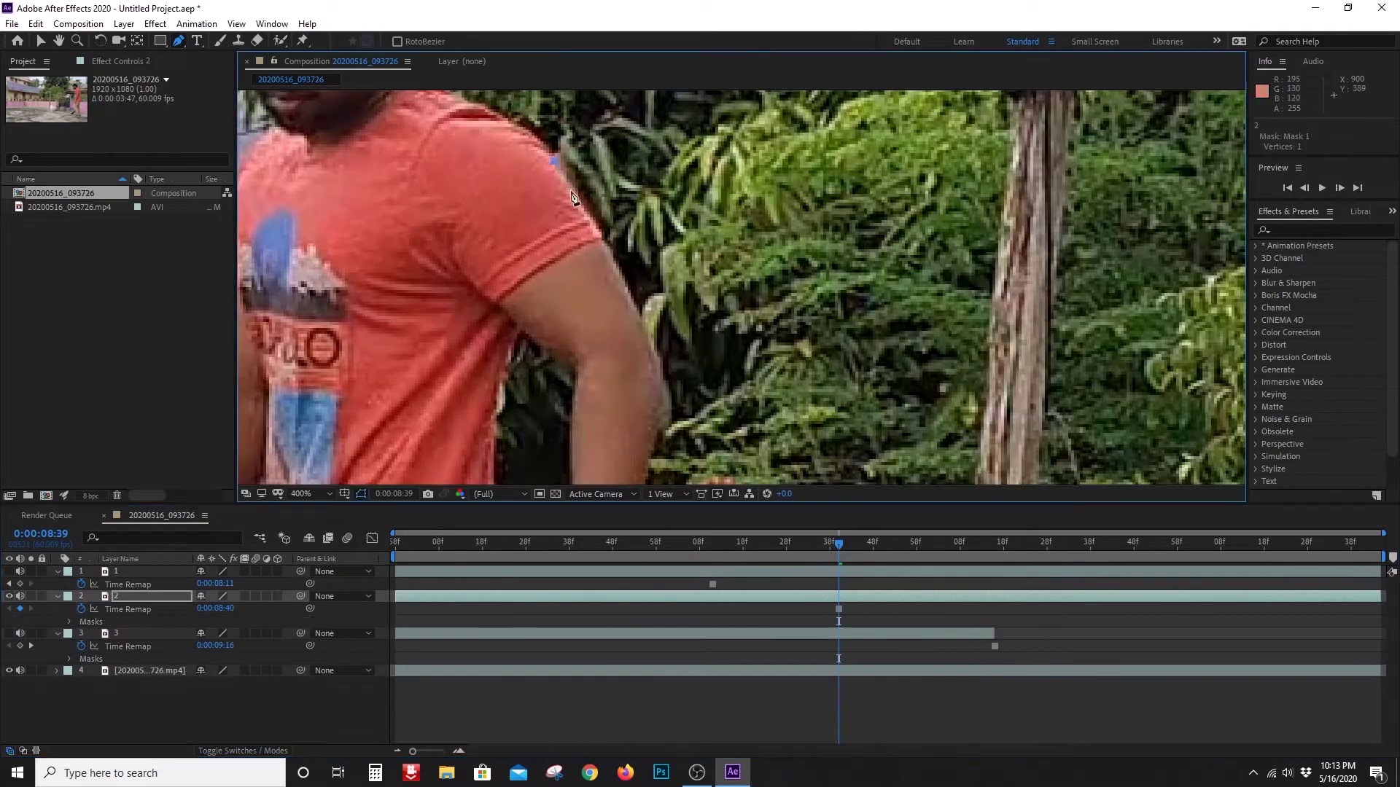
drag(639, 328, 646, 303)
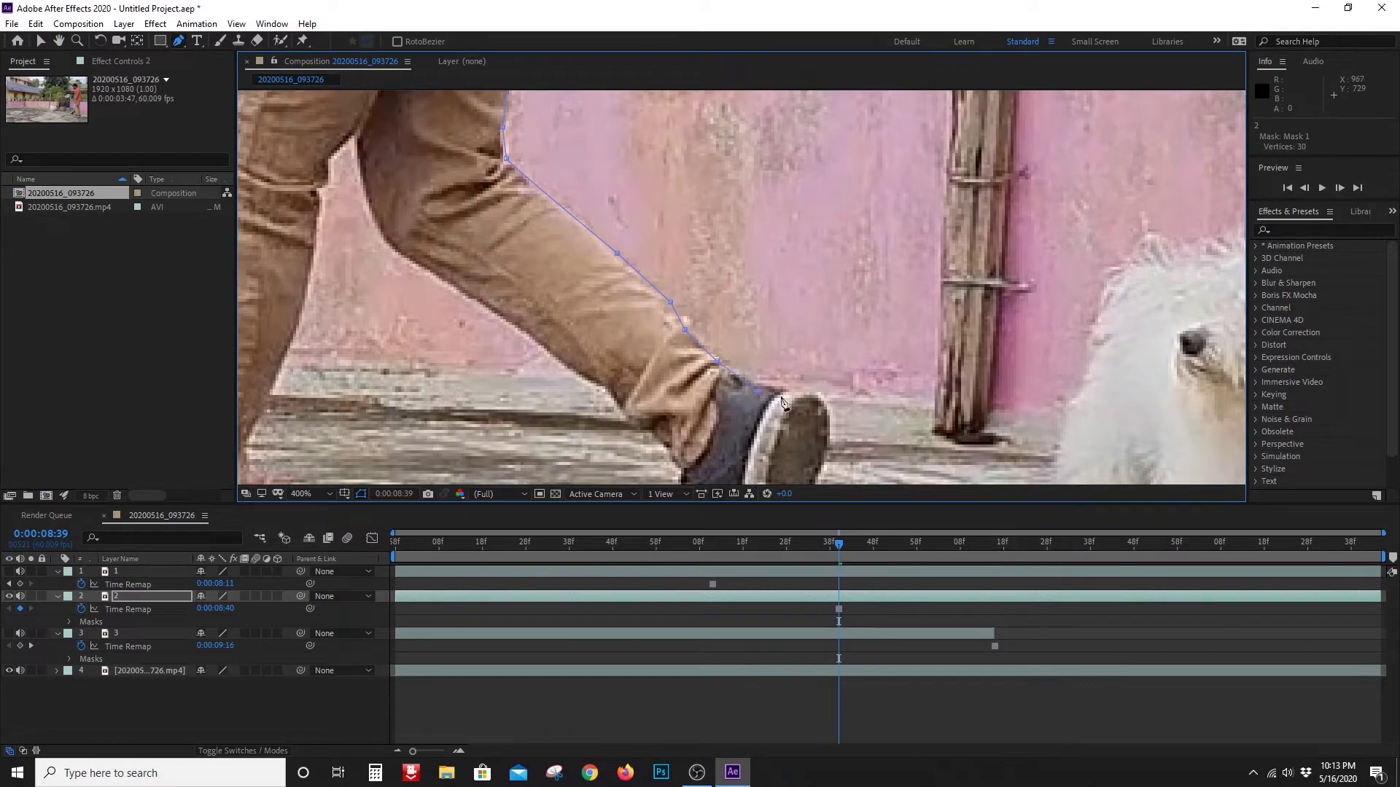
click(815, 231)
click(811, 261)
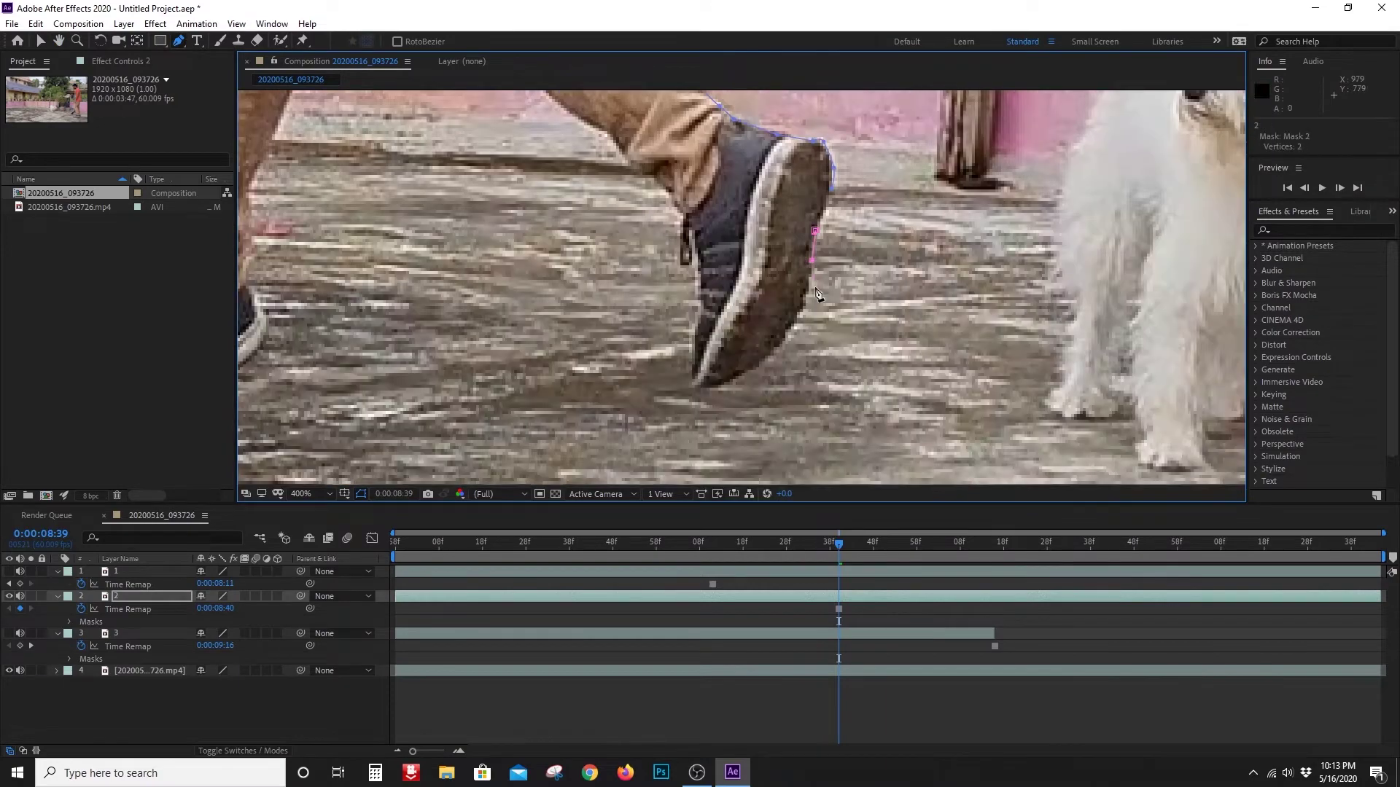
key(ctrl+z)
key(ctrl+z)
key(ctrl+z)
key(ctrl+z)
- Continue layer 2's mask around the heel and down the sole of the raised shoe toward the toe
click(829, 155)
click(832, 183)
click(823, 222)
click(809, 255)
click(813, 286)
click(799, 315)
click(759, 357)
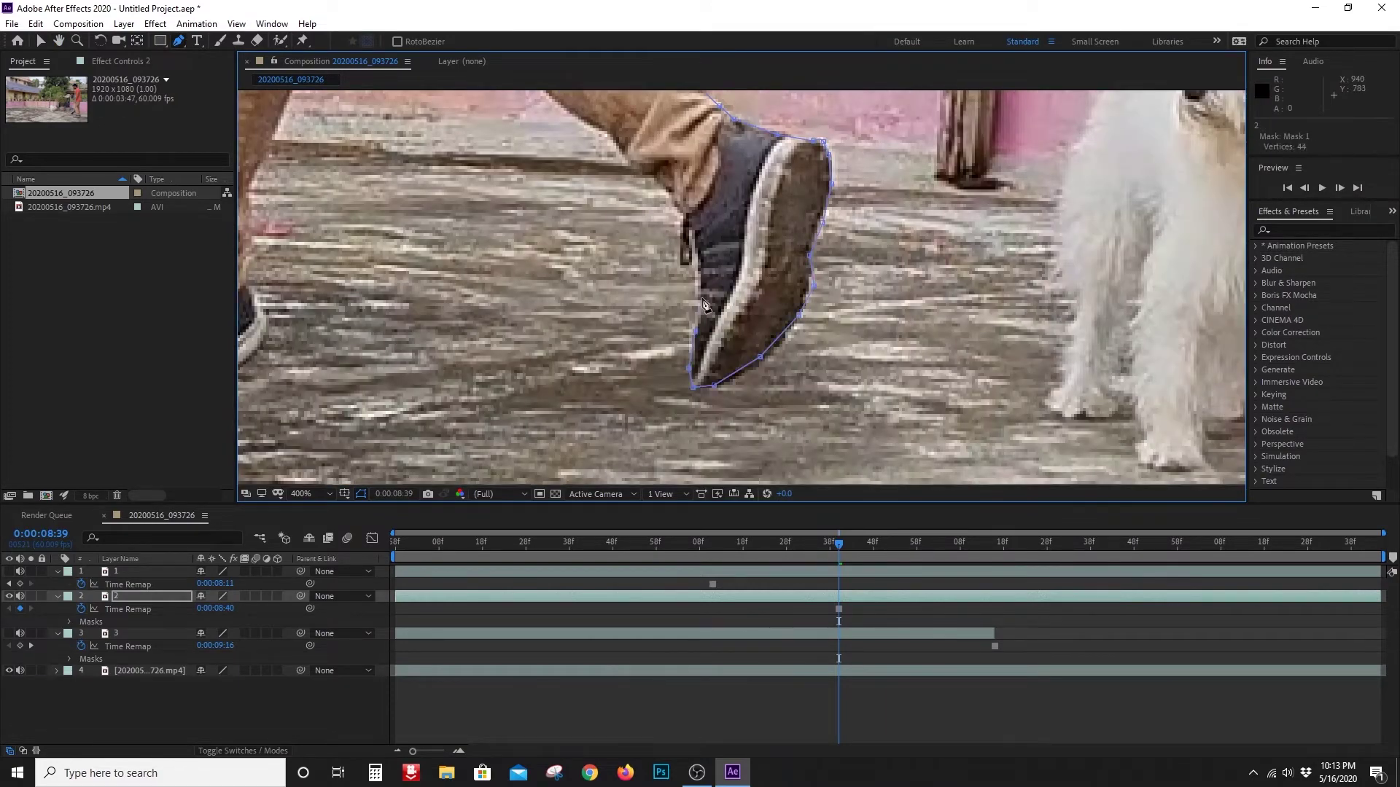
- Trace layer 2's mask along the underside of the raised lower leg up to the inside of the knee
drag(605, 130, 768, 321)
click(757, 312)
click(736, 298)
click(707, 270)
click(669, 245)
click(629, 220)
click(592, 200)
click(561, 179)
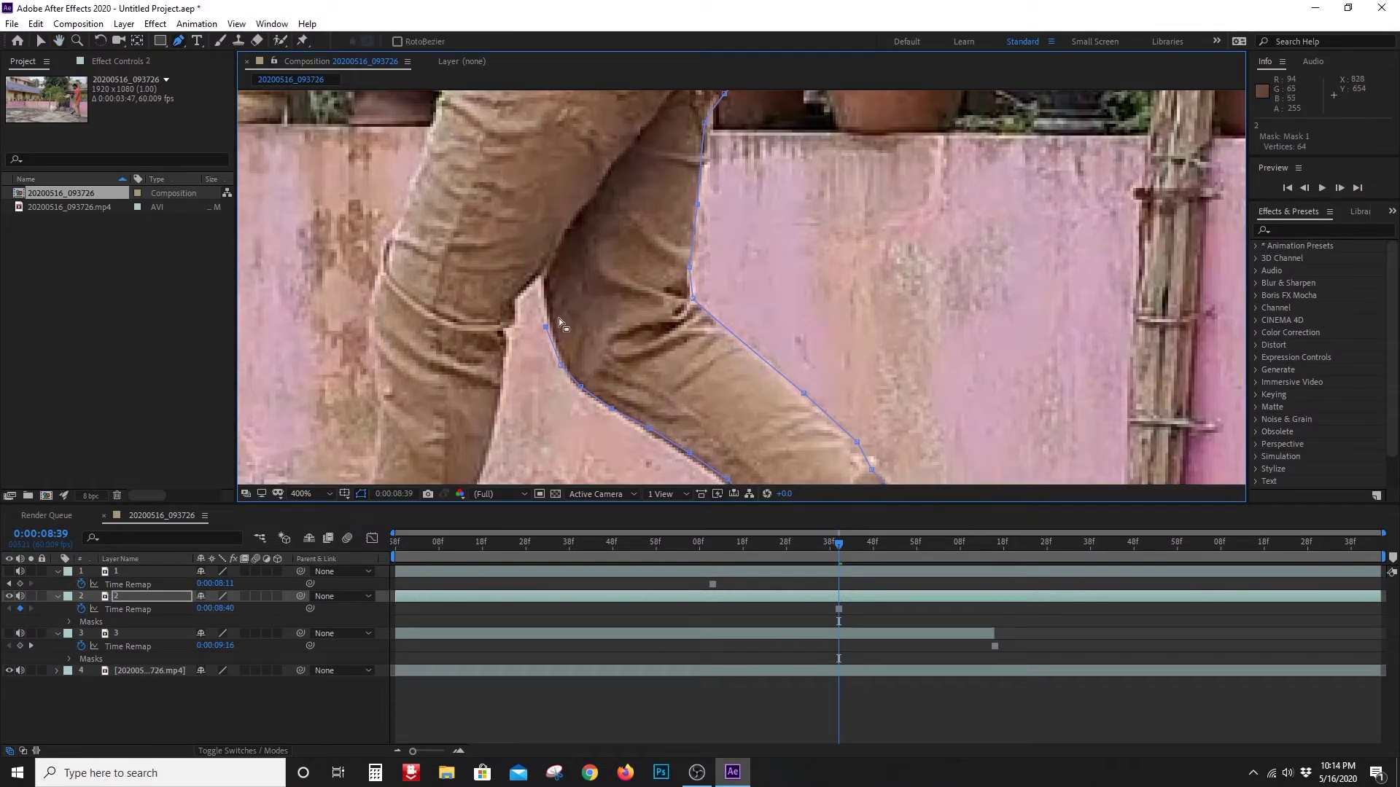
- Trace the inner edge of the standing leg and its shoe, bringing layer 2's mask back up the outer edge to the thigh
click(506, 365)
click(471, 364)
mouse_move(477, 474)
mouse_down()
mouse_move(511, 245)
mouse_move(471, 293)
mouse_up()
click(462, 439)
click(398, 383)
drag(372, 408, 434, 399)
click(285, 394)
scroll(286, 387, up, 10)
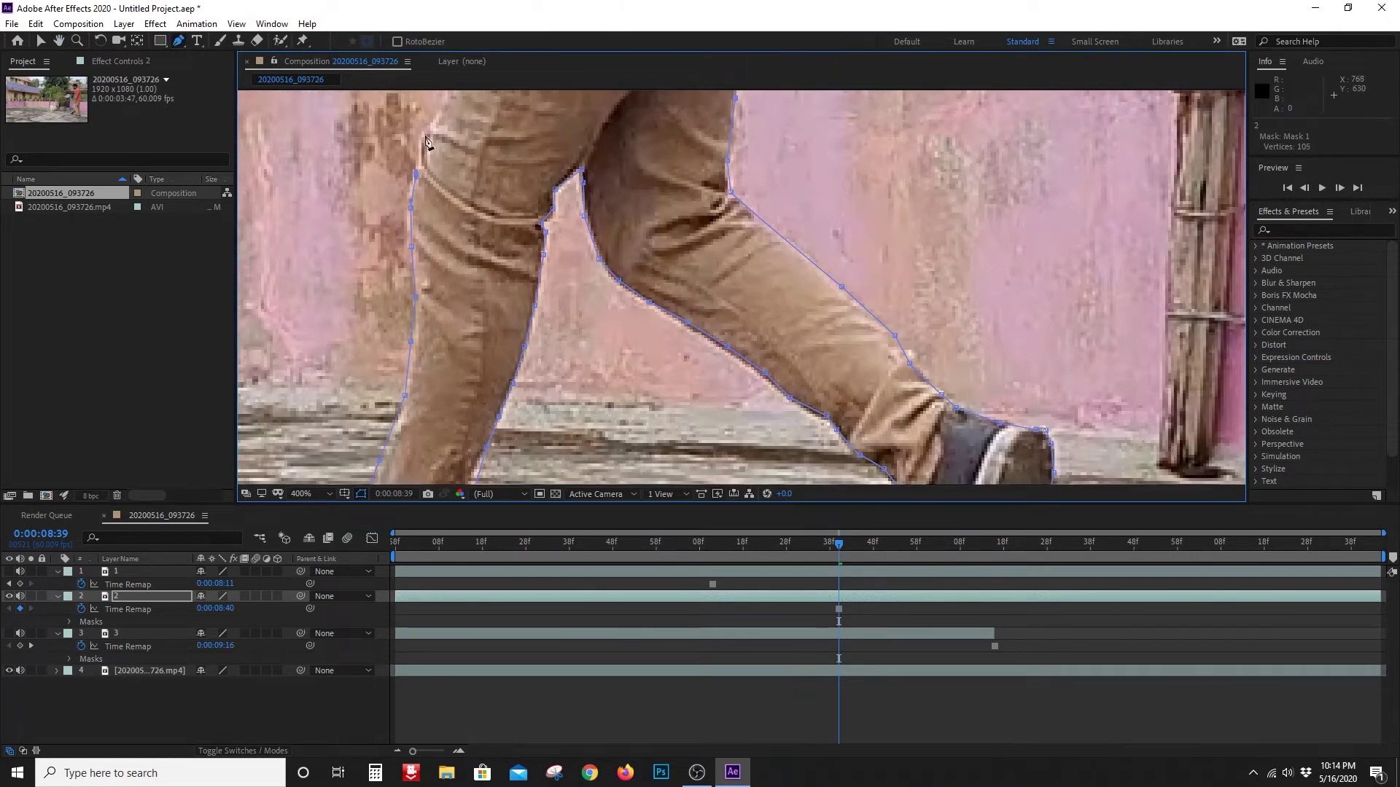
- Continue layer 2's mask up the torso, arm and face, and outline the hair to complete the shape around the man
scroll(436, 190, up, 5)
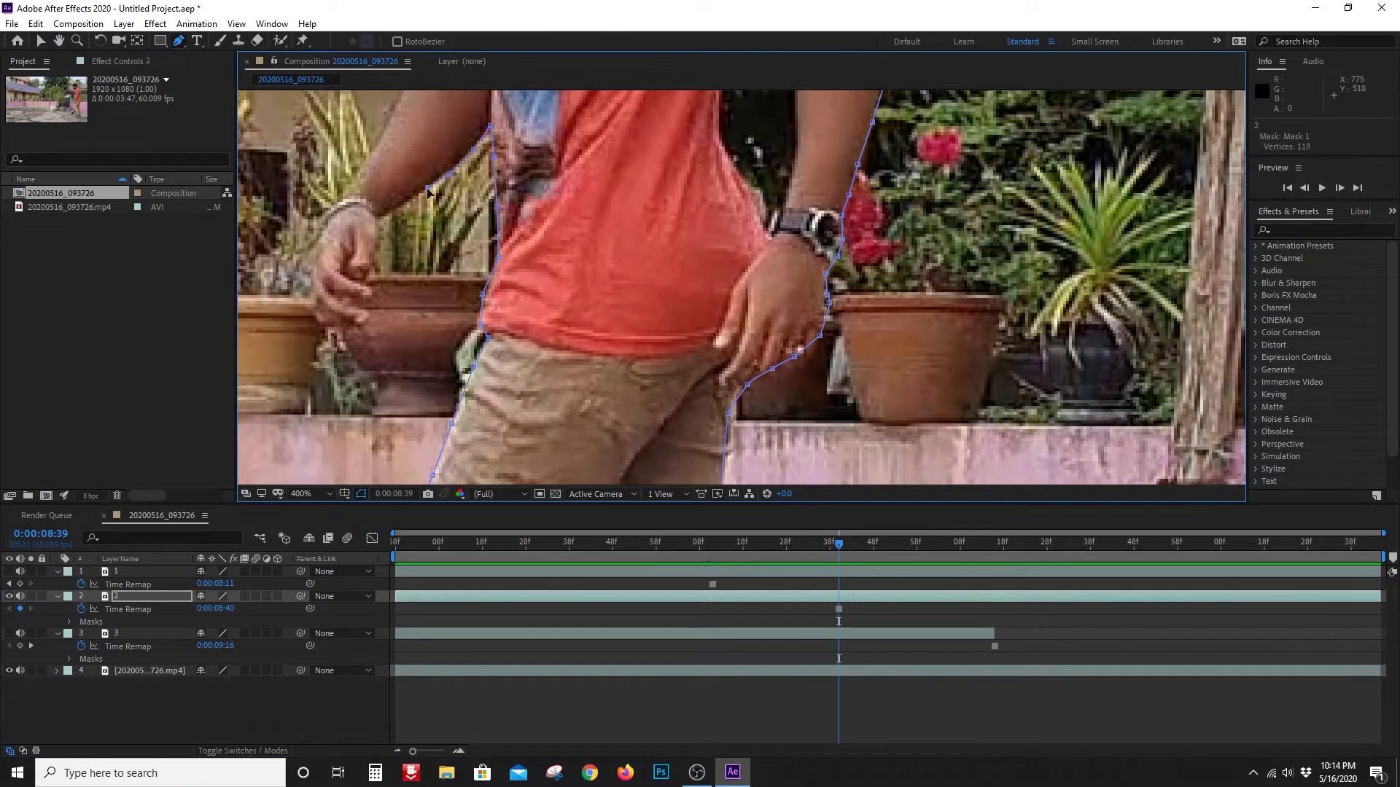
scroll(360, 184, up, 10)
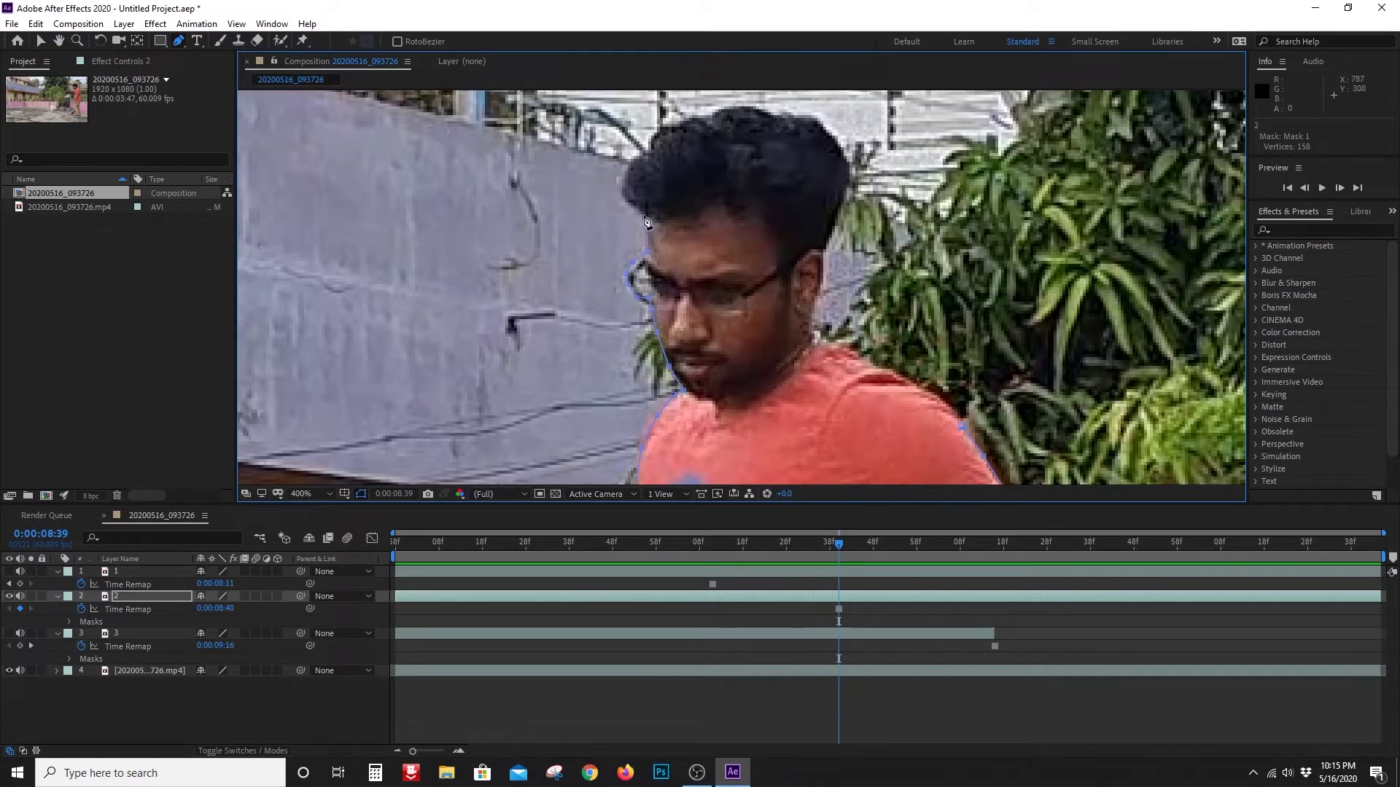
click(642, 212)
click(625, 196)
click(622, 171)
click(638, 150)
click(656, 134)
click(685, 120)
click(715, 121)
click(724, 104)
- Trim layer 2's end to its freeze keyframe at 0:00:08:39 and hide the mask outlines in the composition view
scroll(925, 388, down, 4)
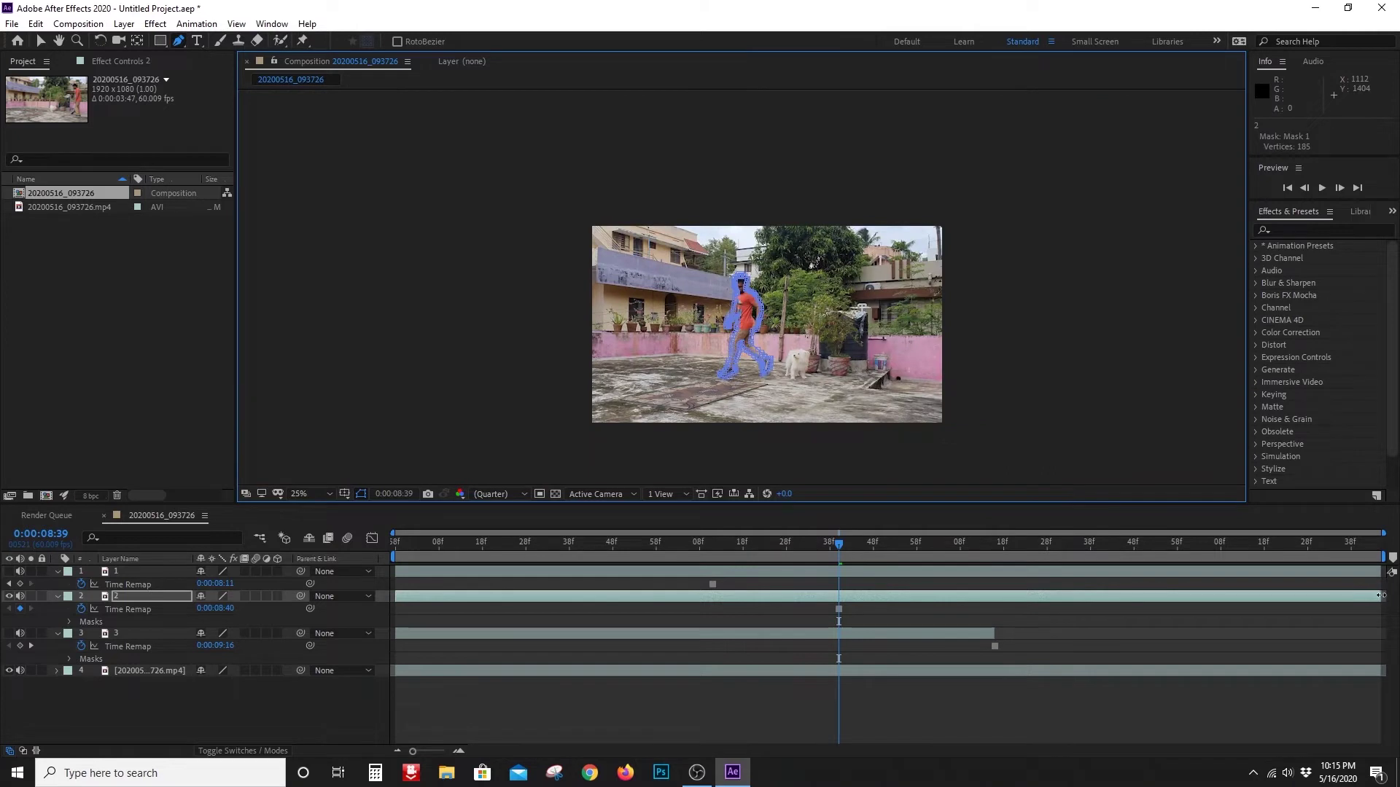
click(713, 596)
key(alt+])
click(838, 609)
click(361, 493)
- Make layer 3 visible, preview the composition from 0:00:06:58, and inspect the whole frame at 0:00:08:57
drag(839, 544, 396, 546)
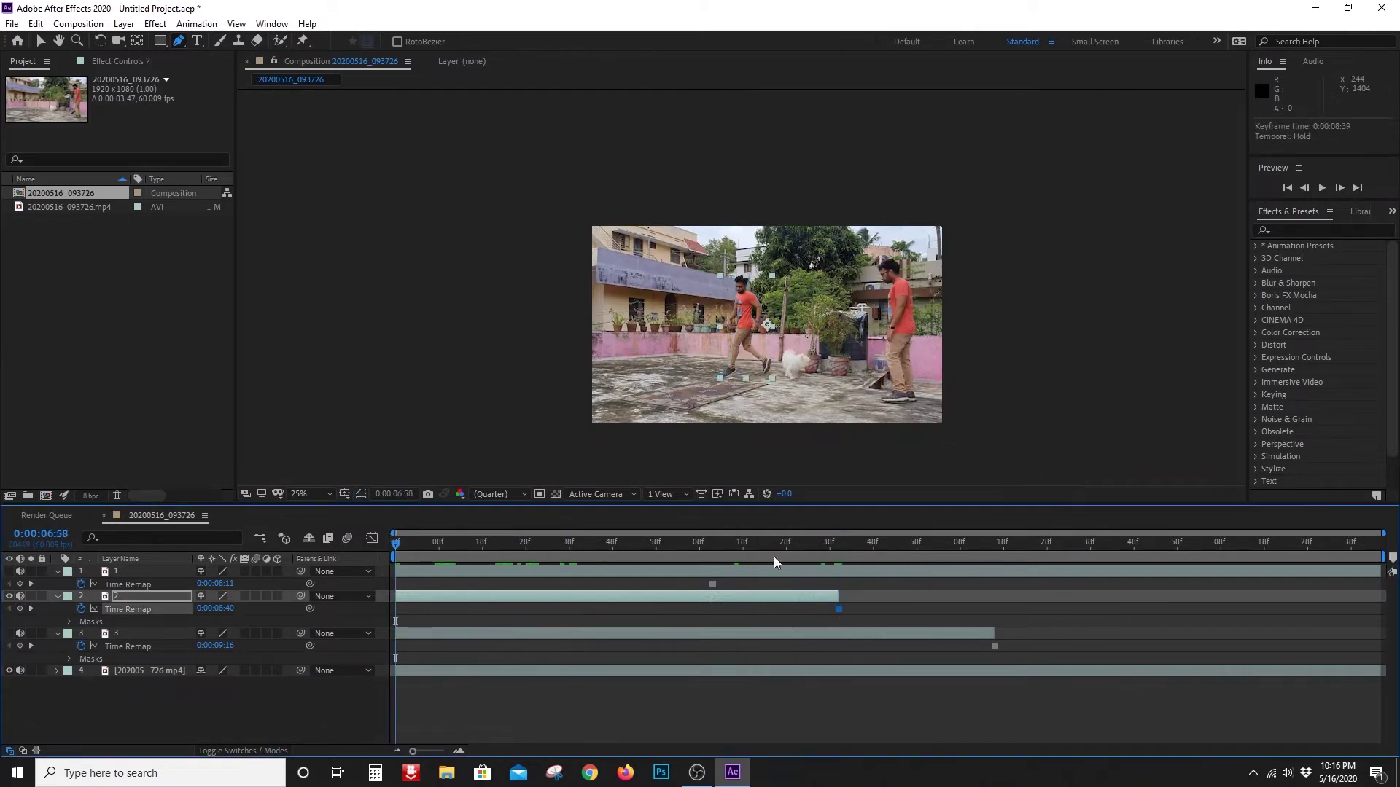
click(9, 633)
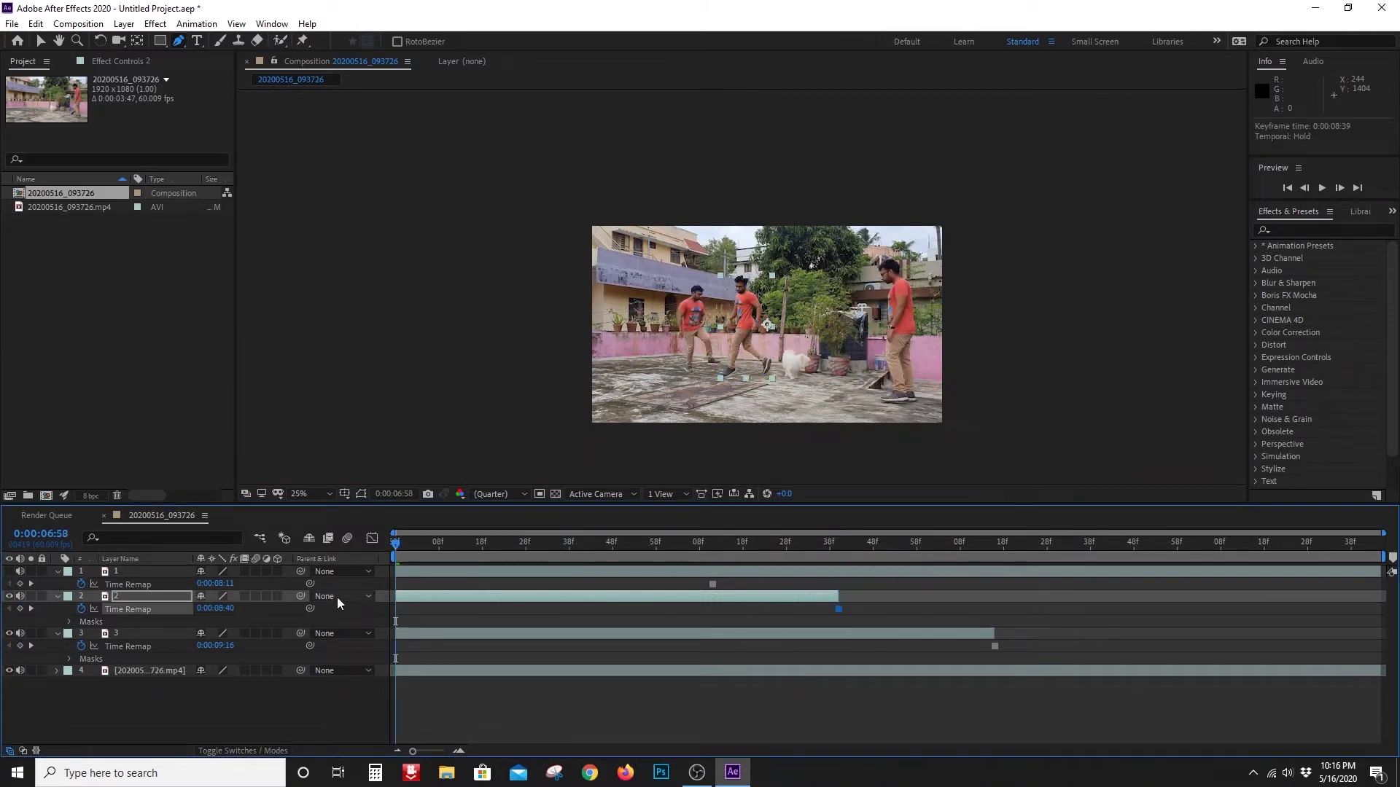
key(space)
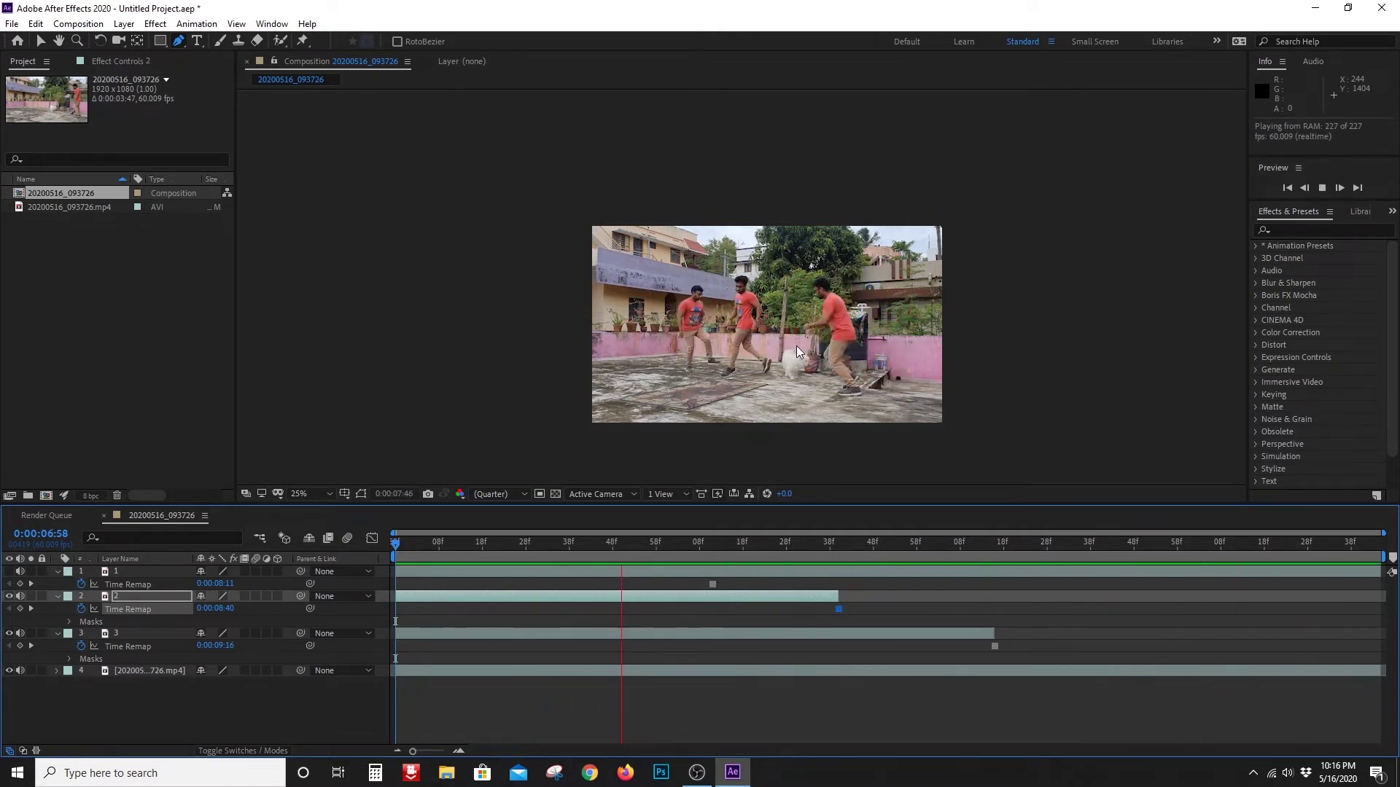
key(space)
key(period)
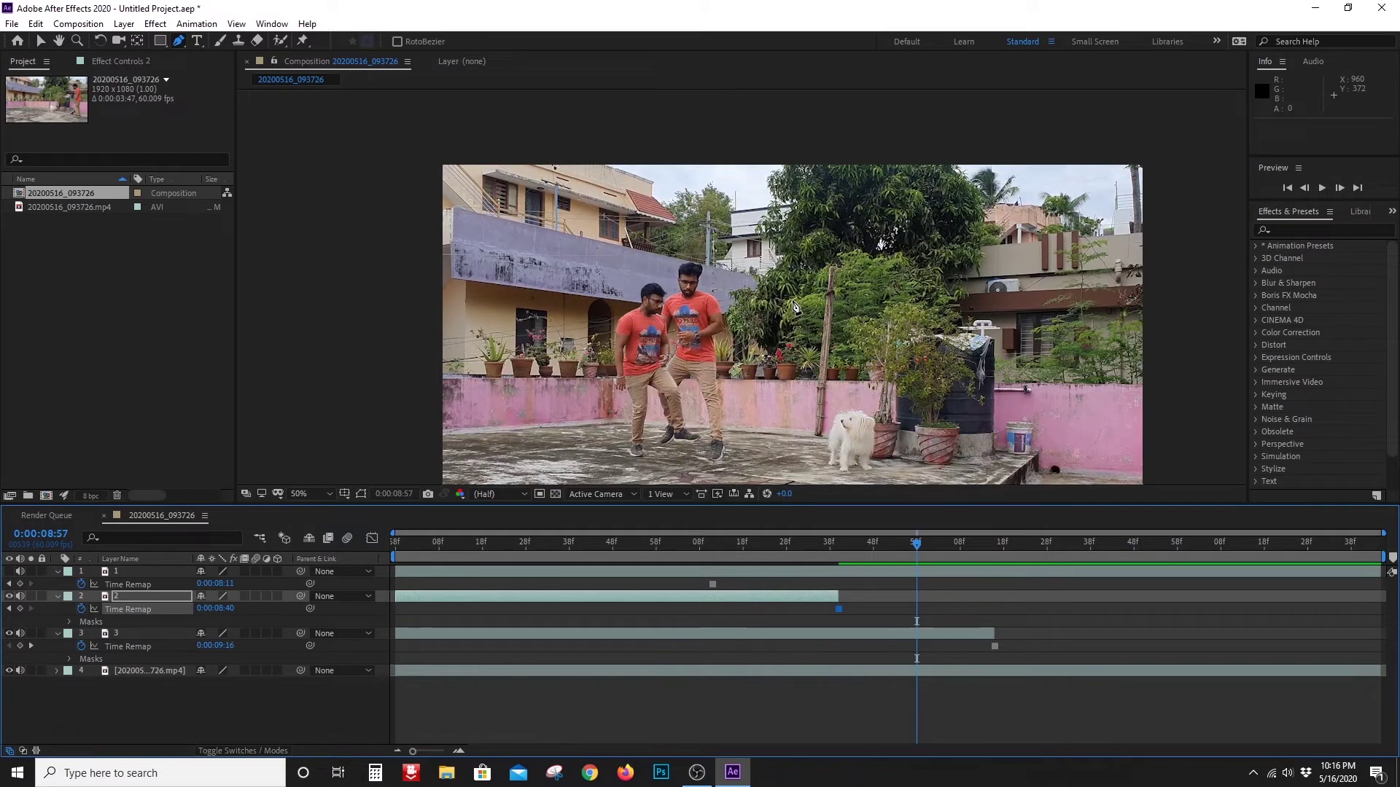
key(h)
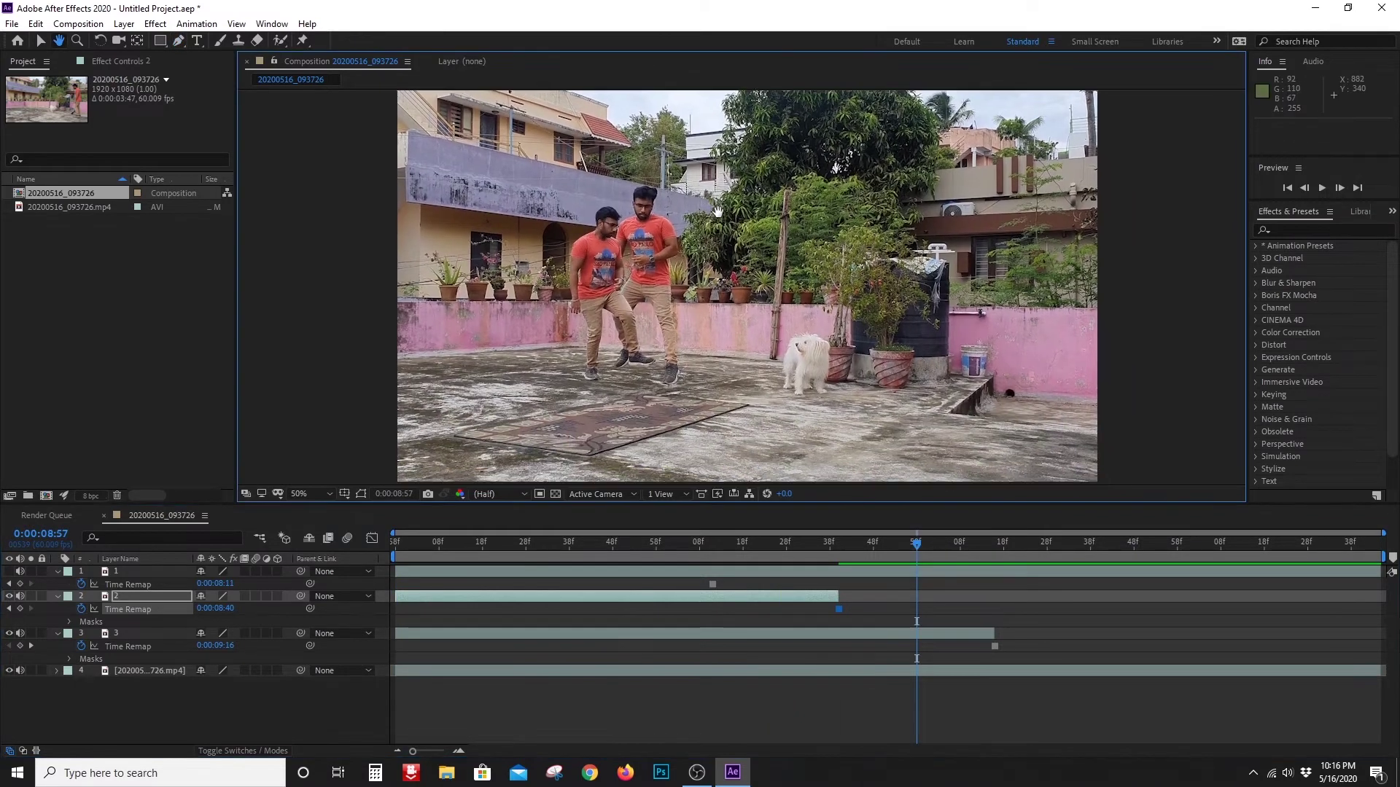